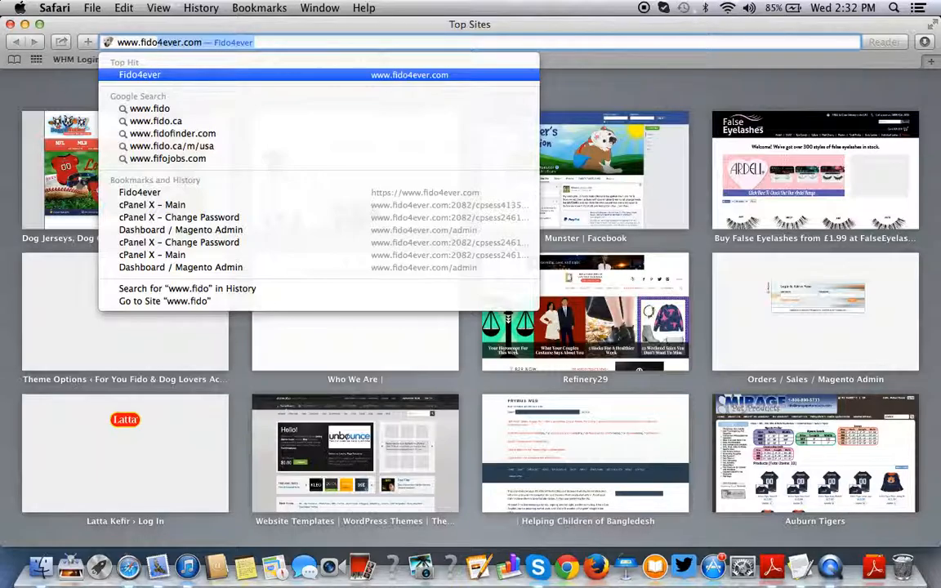
{"action": "key", "text": "Right"}
{"action": "type", "text": "/"}
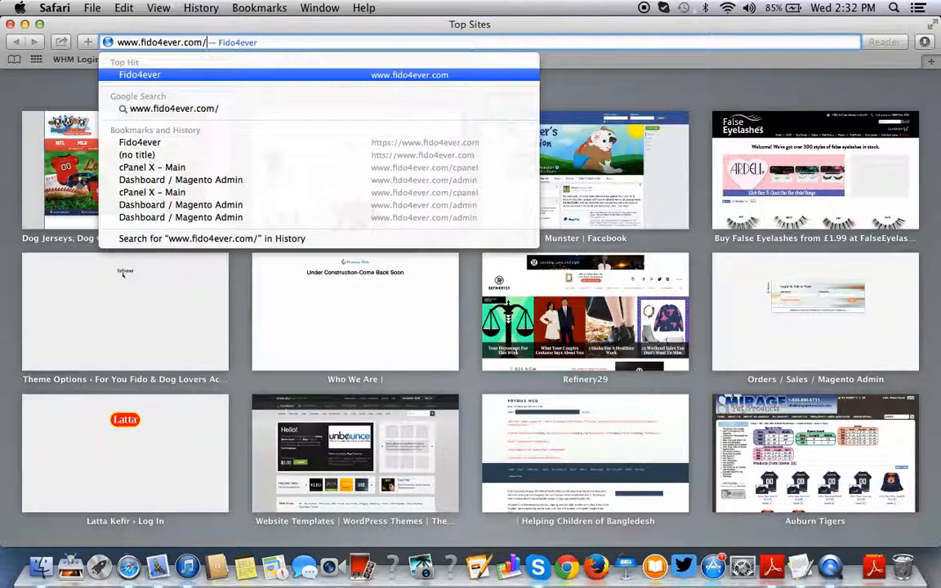
{"action": "type", "text": "admin"}
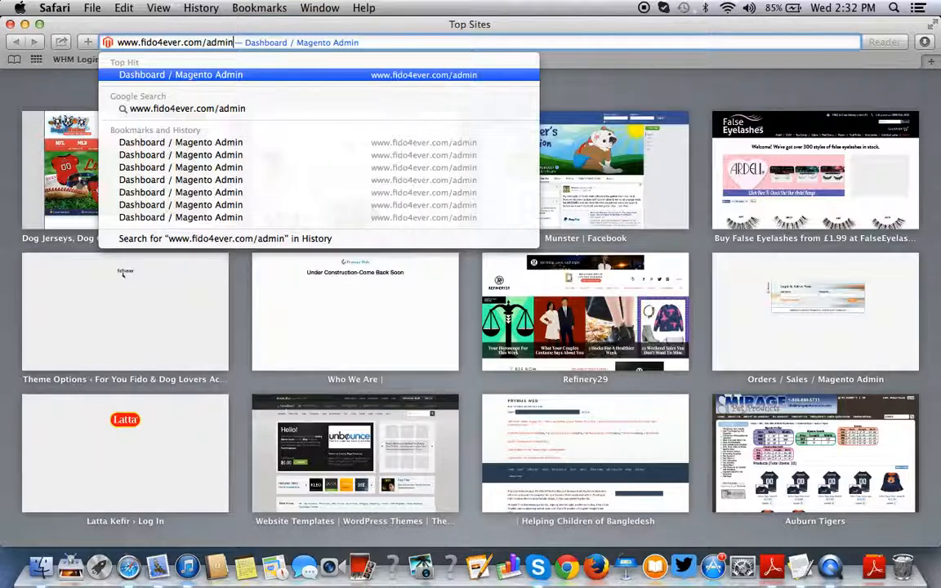
{"action": "key", "text": "Return"}
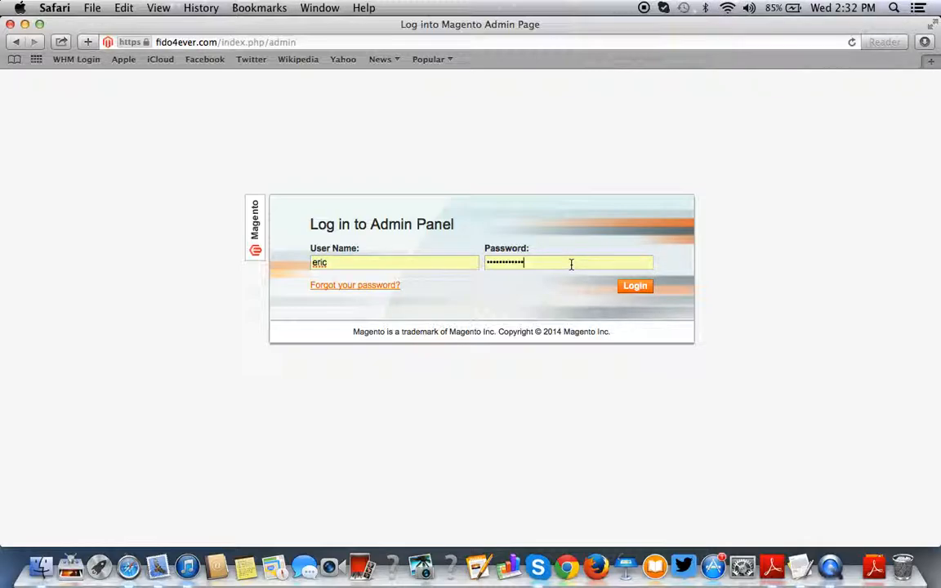
{"action": "left_click", "coordinate": [639, 289]}
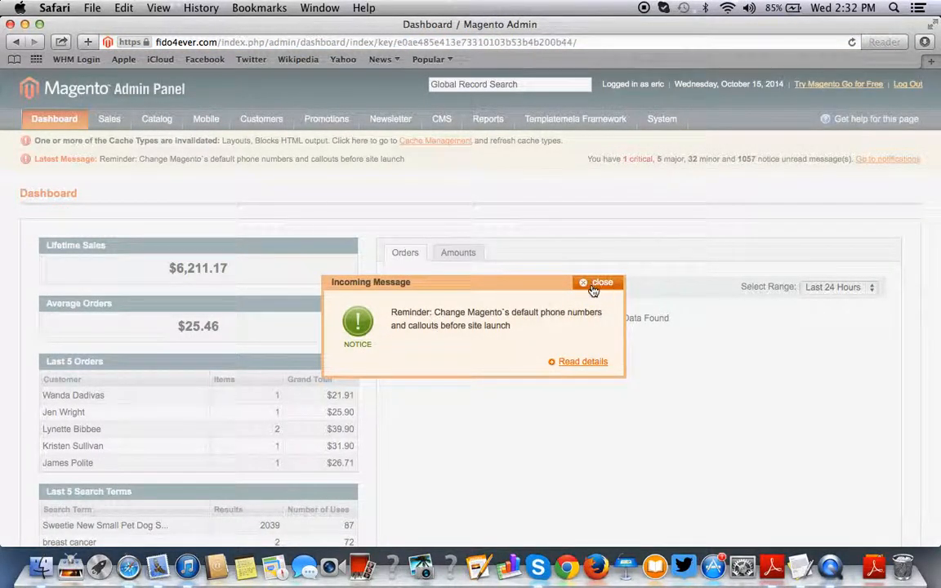
- Dismiss the dashboard reminder message and open Catalog > Manage Products
{"action": "left_click", "coordinate": [596, 284]}
{"action": "mouse_move", "coordinate": [661, 120]}
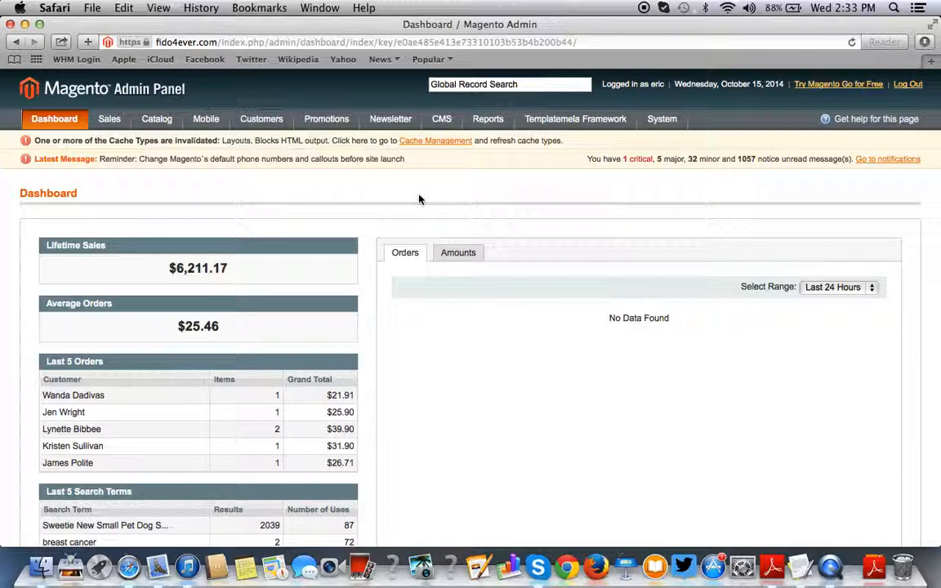
{"action": "mouse_move", "coordinate": [157, 122]}
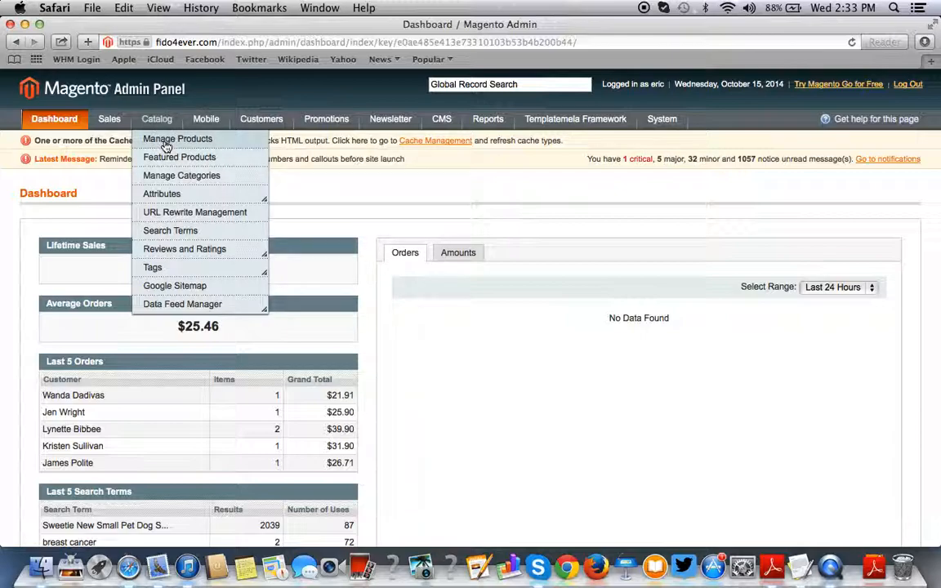
{"action": "left_click", "coordinate": [165, 144]}
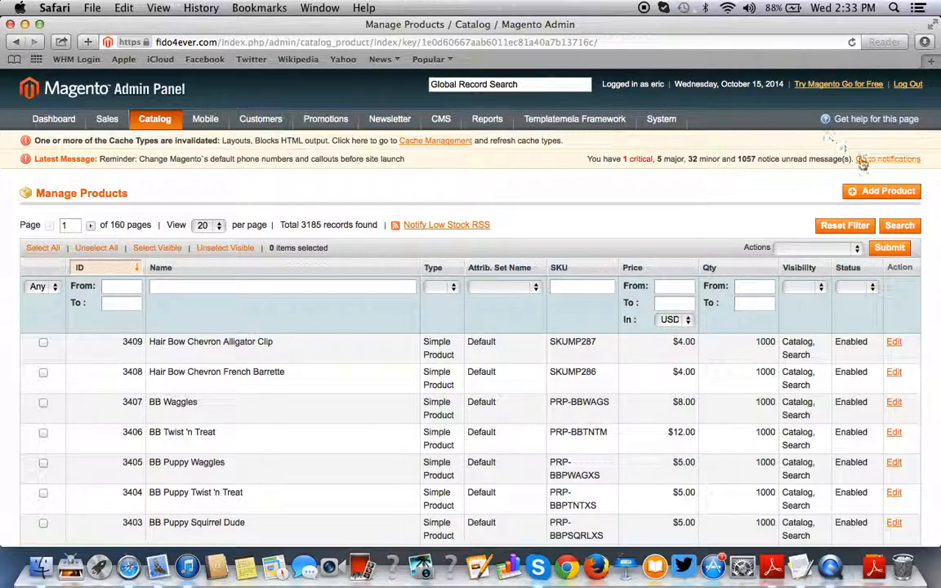
- Begin a new Simple Product using the Default attribute set
{"action": "left_click", "coordinate": [860, 196]}
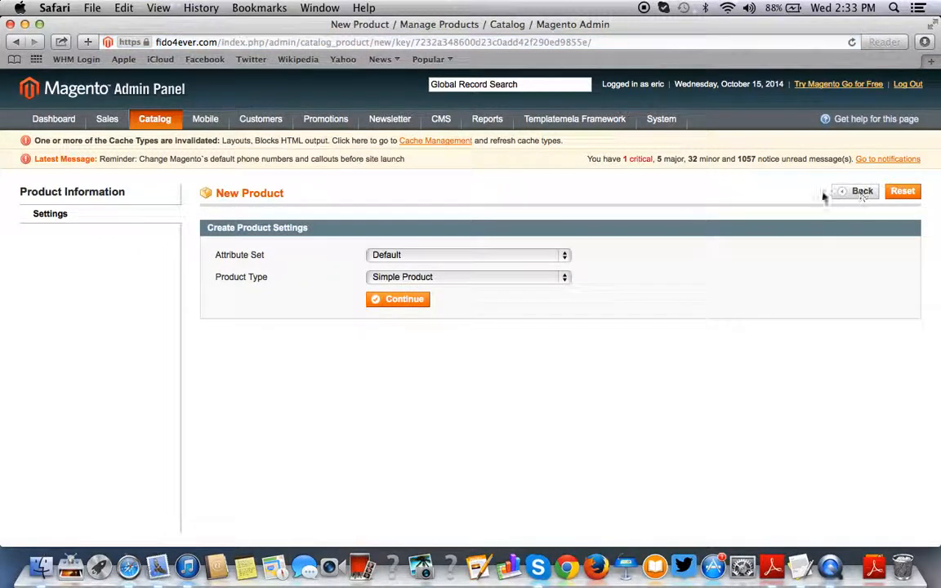
{"action": "left_click", "coordinate": [478, 255]}
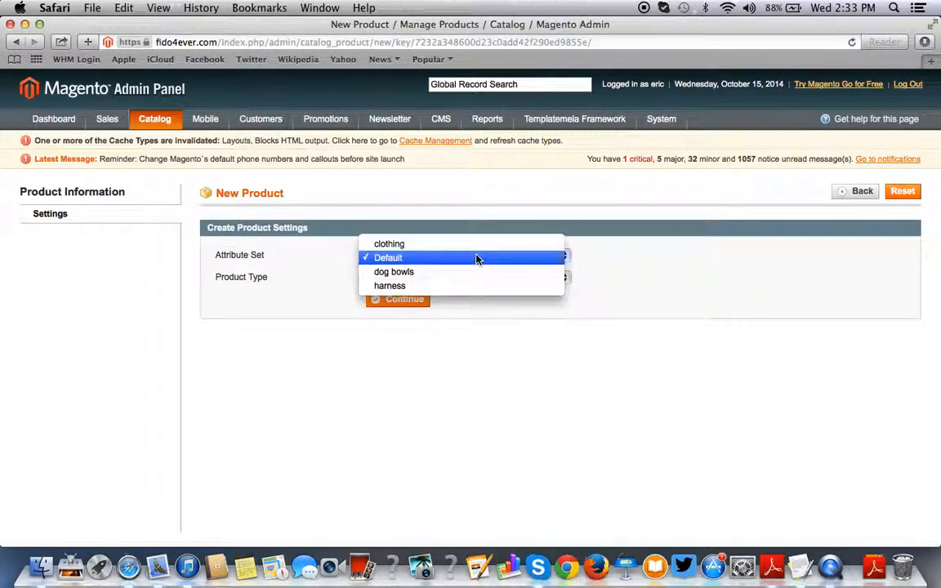
{"action": "left_click", "coordinate": [477, 258]}
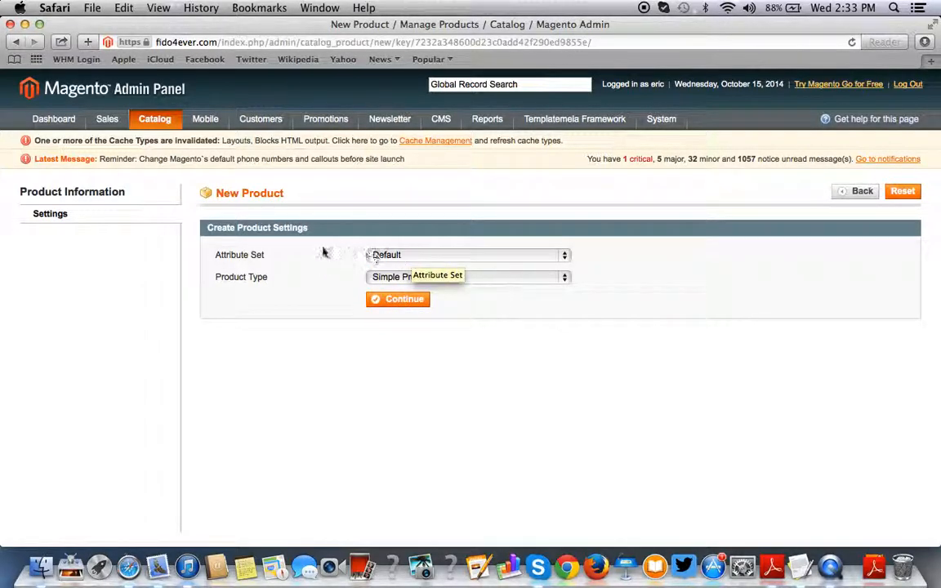
{"action": "left_click", "coordinate": [411, 301]}
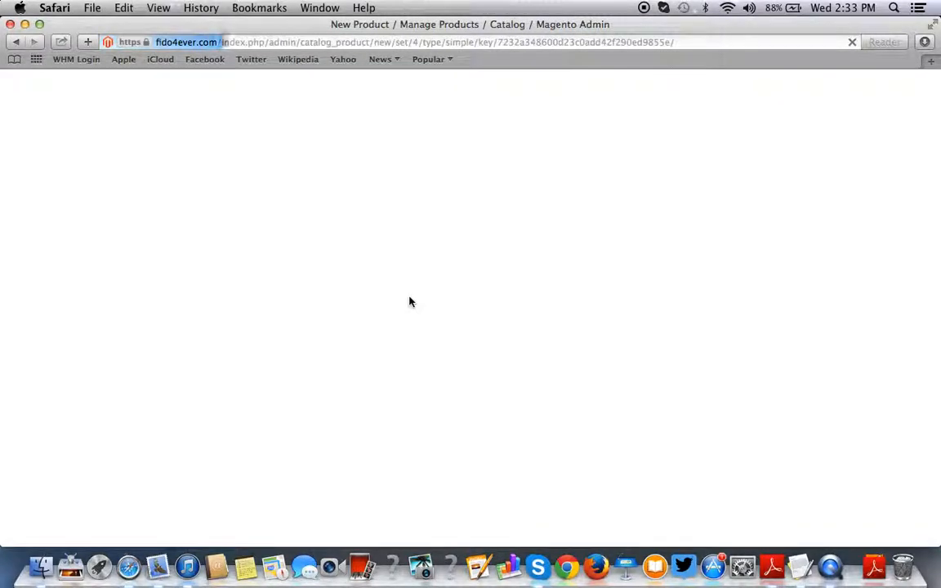
- Arrange the windows and select the Squeaky Toy 4" Stocking title in TextEdit
{"action": "left_click_drag", "start_coordinate": [294, 24], "coordinate": [454, 7]}
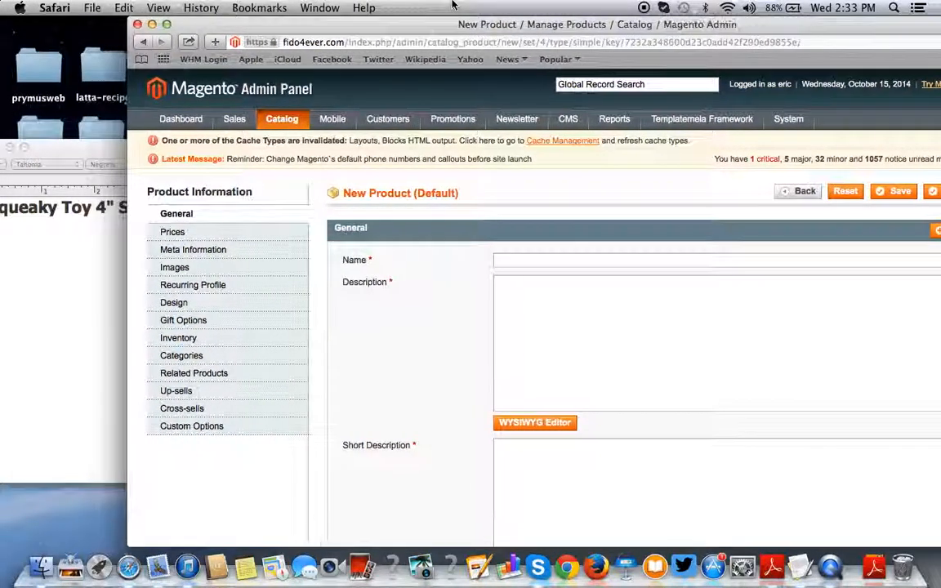
{"action": "left_click", "coordinate": [56, 152]}
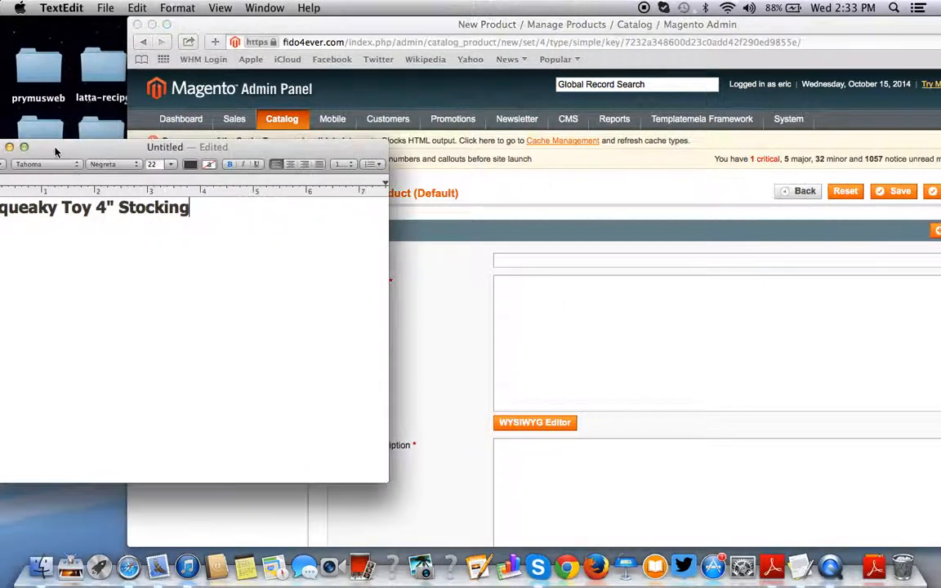
{"action": "left_click", "coordinate": [152, 25]}
{"action": "left_click_drag", "start_coordinate": [153, 148], "coordinate": [171, 162]}
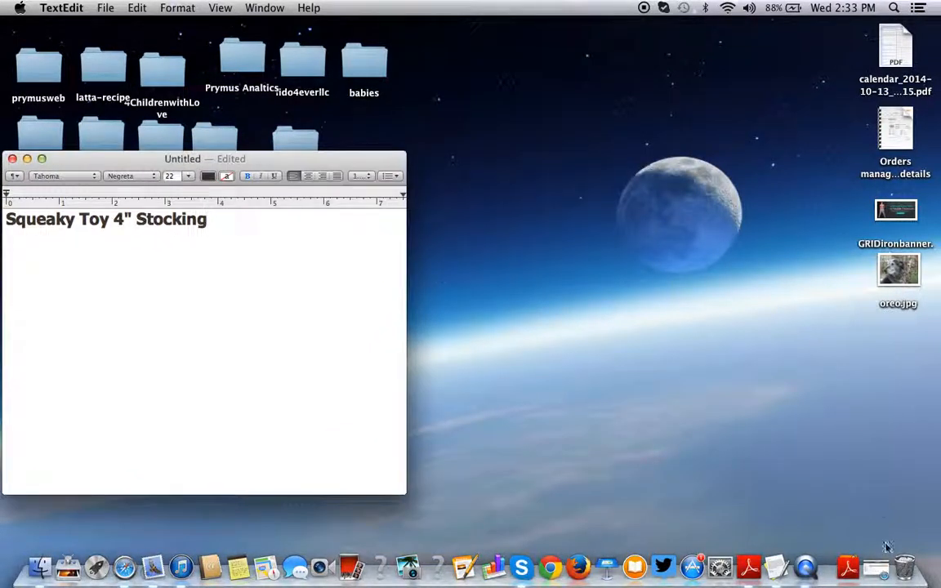
{"action": "left_click", "coordinate": [873, 568]}
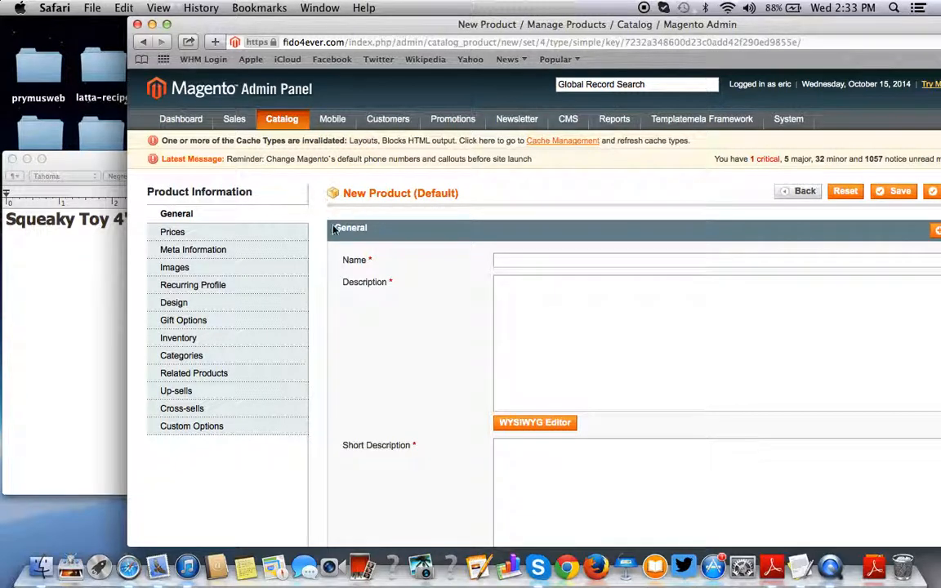
{"action": "triple_click", "coordinate": [51, 219]}
{"action": "key", "text": "super+c"}
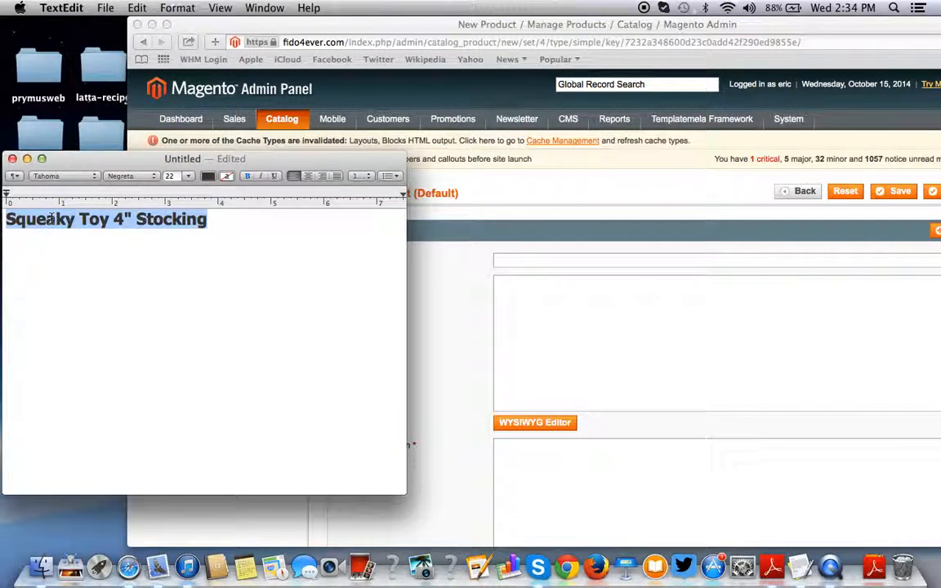
- Paste 'Squeaky Toy 4" Stocking' into the product's Name and Description fields
{"action": "left_click", "coordinate": [572, 237]}
{"action": "left_click_drag", "start_coordinate": [526, 25], "coordinate": [446, 6]}
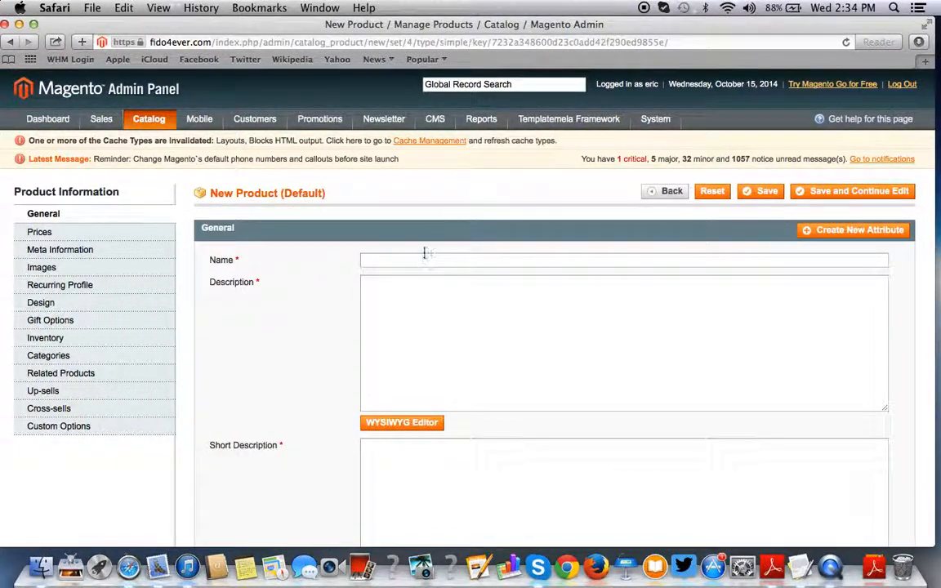
{"action": "key", "text": "super+v"}
{"action": "left_click", "coordinate": [431, 290]}
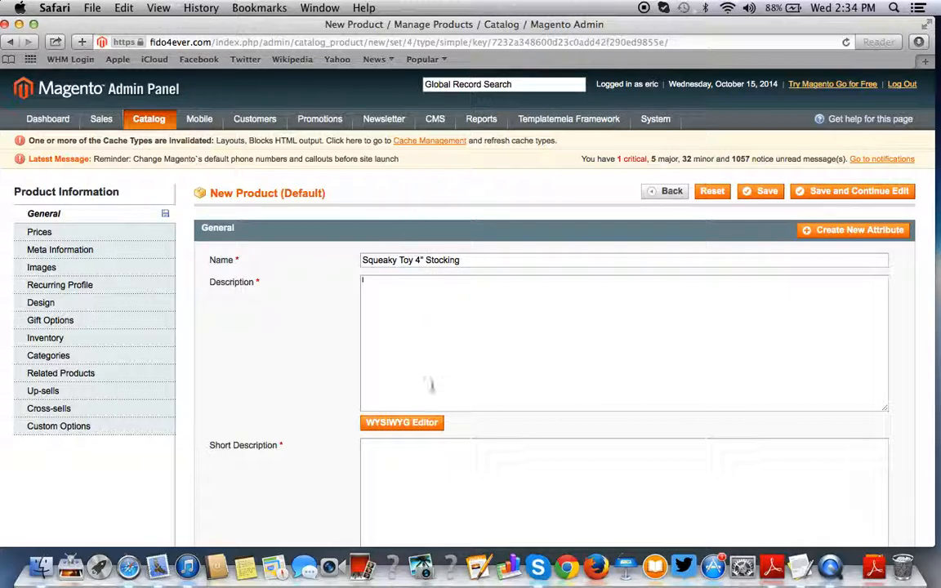
{"action": "key", "text": "super+v"}
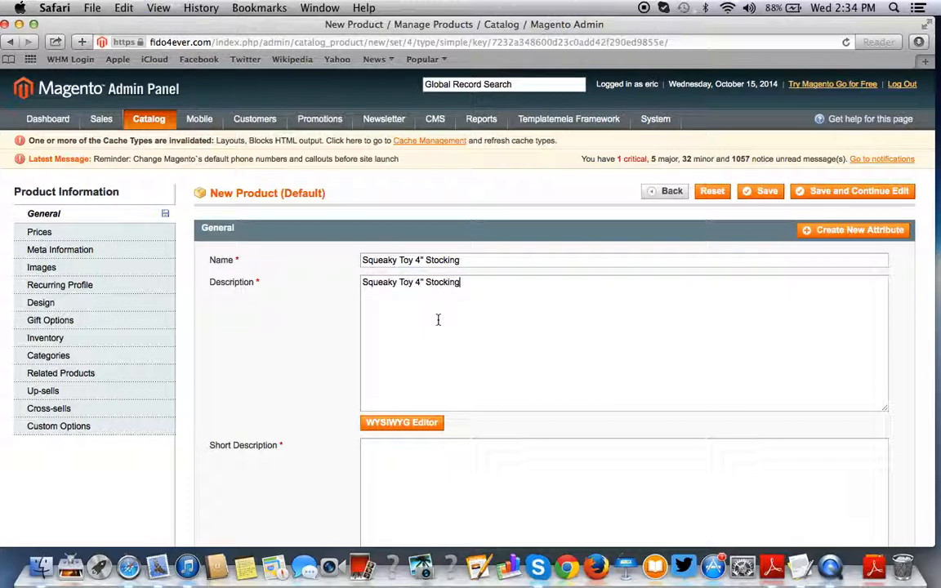
{"action": "scroll", "coordinate": [438, 319], "scroll_direction": "down", "scroll_amount": 4}
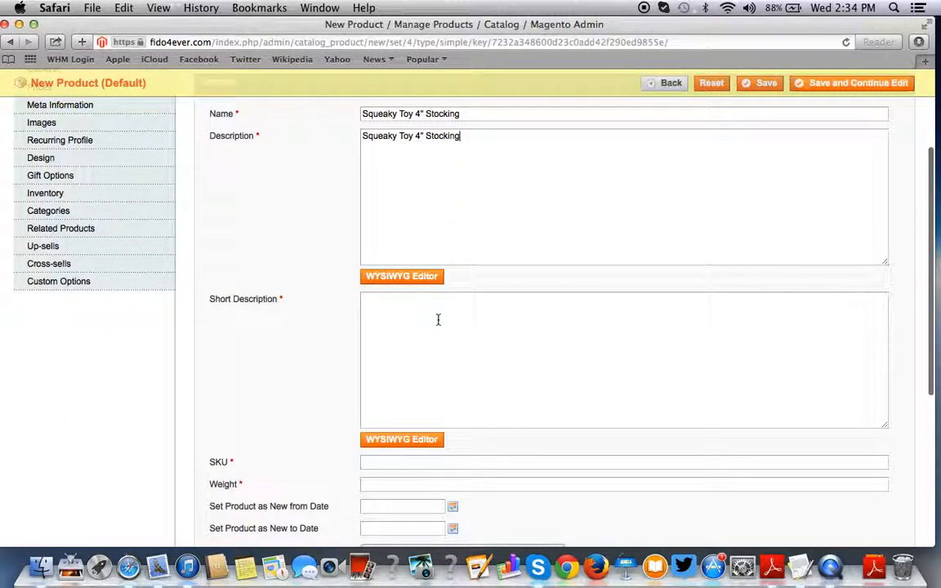
- Enter SKU SKUSTCKINGRED and weight 1.00 for the product
{"action": "left_click", "coordinate": [424, 315]}
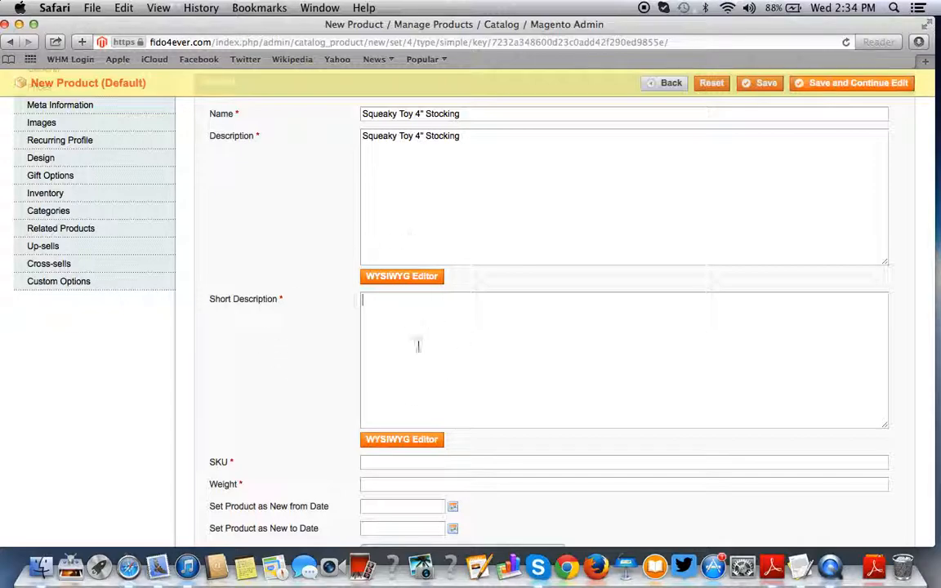
{"action": "scroll", "coordinate": [412, 343], "scroll_direction": "down", "scroll_amount": 3}
{"action": "scroll", "coordinate": [411, 343], "scroll_direction": "down", "scroll_amount": 3}
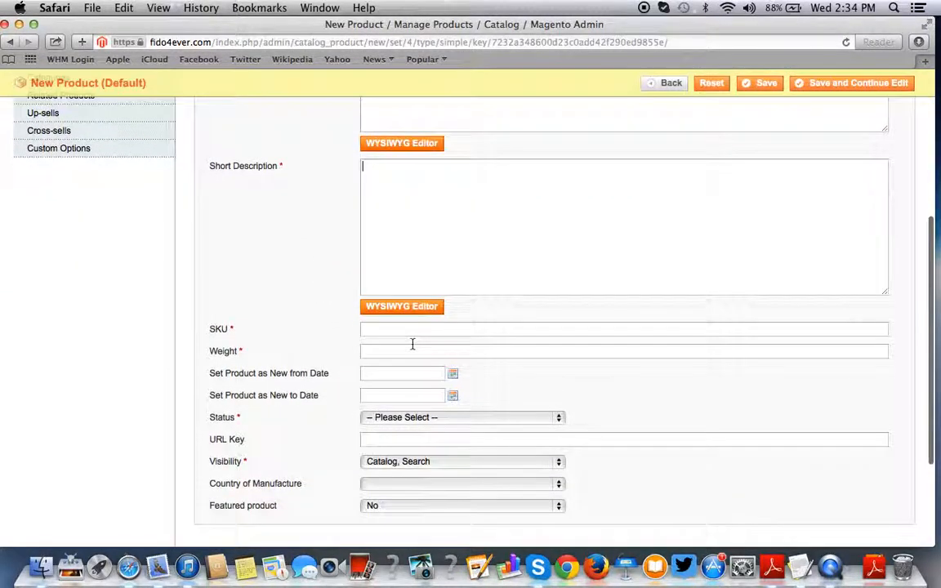
{"action": "left_click", "coordinate": [394, 329]}
{"action": "type", "text": "SKUSEMARIN1001"}
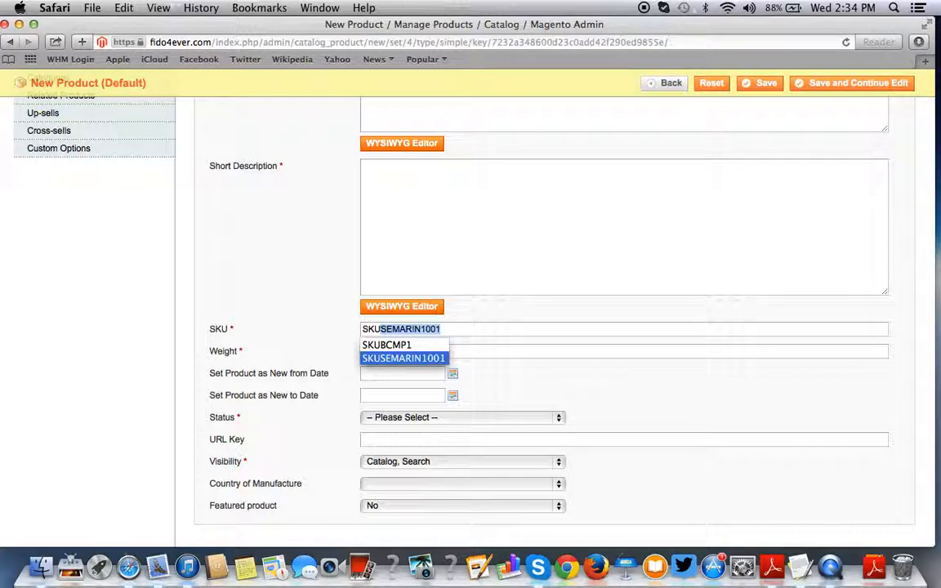
{"action": "key", "text": "Right"}
{"action": "key", "text": "BackSpace"}
{"action": "key", "text": "BackSpace"}
{"action": "key", "text": "BackSpace"}
{"action": "key", "text": "BackSpace"}
{"action": "key", "text": "BackSpace"}
{"action": "key", "text": "BackSpace"}
{"action": "key", "text": "BackSpace"}
{"action": "key", "text": "BackSpace"}
{"action": "key", "text": "BackSpace"}
{"action": "key", "text": "BackSpace"}
{"action": "key", "text": "BackSpace"}
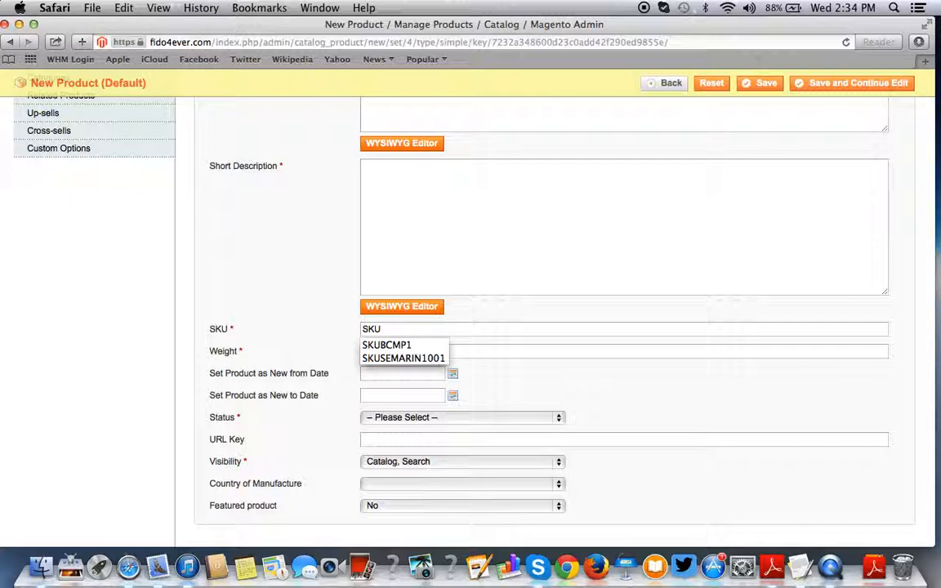
{"action": "type", "text": "S"}
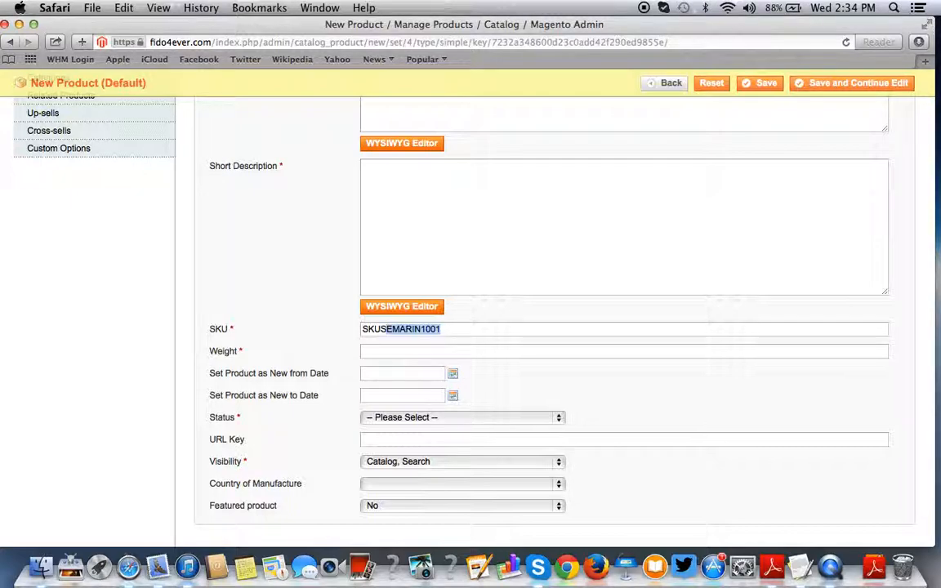
{"action": "type", "text": "TCK"}
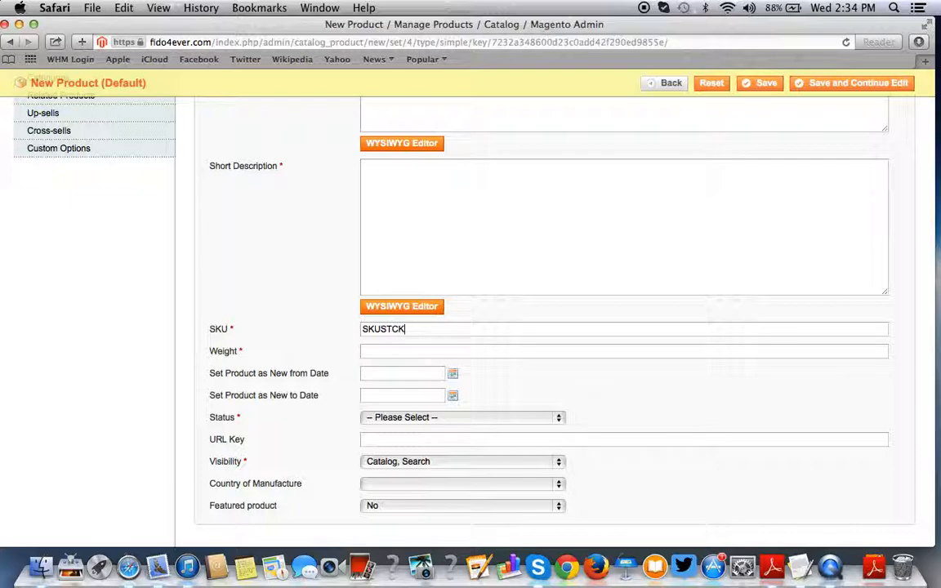
{"action": "type", "text": "INGRED"}
{"action": "left_click", "coordinate": [373, 351]}
{"action": "type", "text": "1.00"}
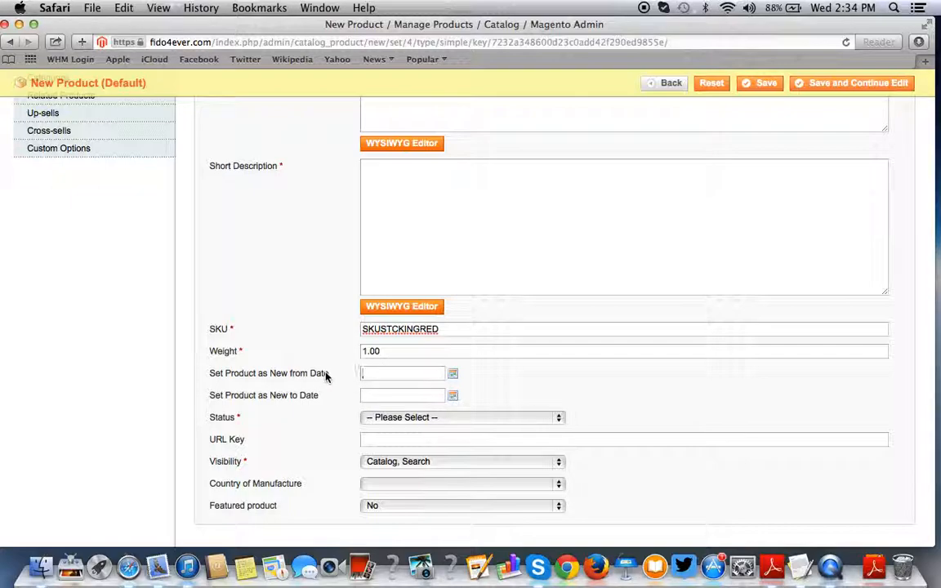
- Set the new-from dates to 10/15/2014–10/31/2014 and status to Enabled
{"action": "left_click", "coordinate": [452, 375]}
{"action": "left_click", "coordinate": [388, 462]}
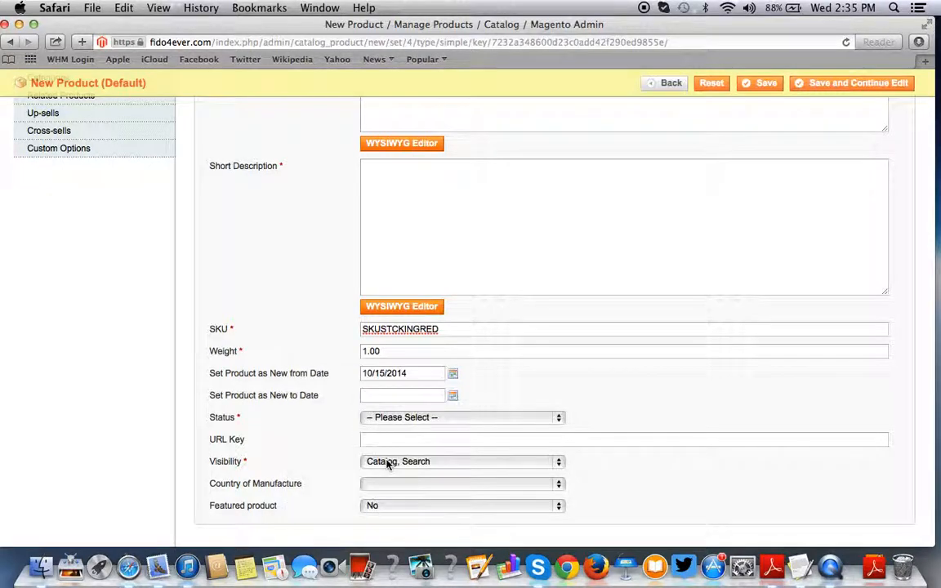
{"action": "left_click", "coordinate": [453, 396]}
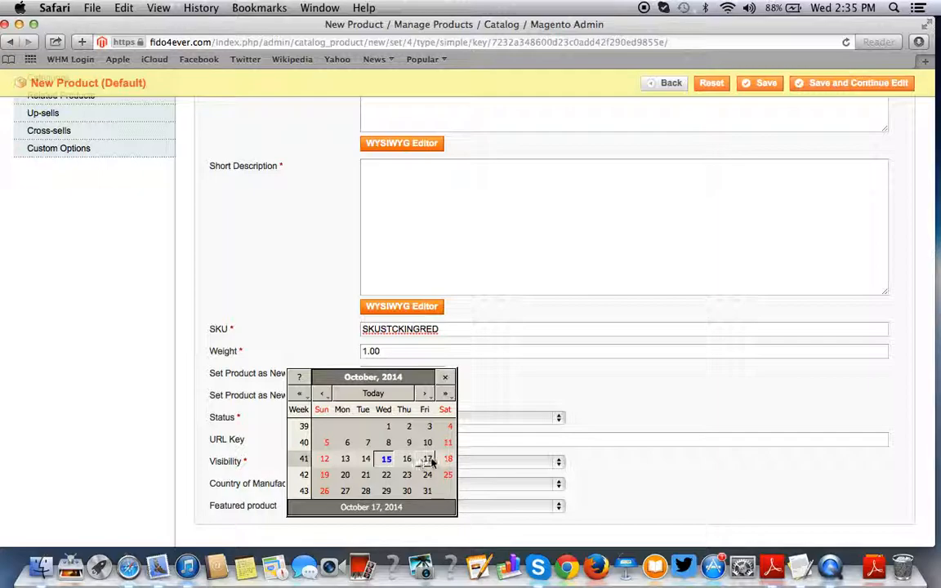
{"action": "left_click", "coordinate": [427, 491]}
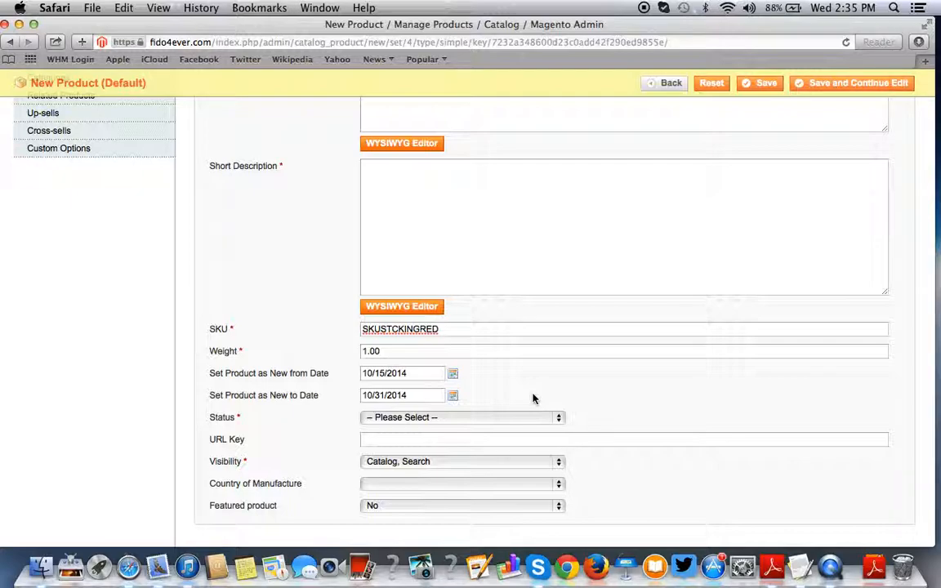
{"action": "left_click", "coordinate": [457, 418]}
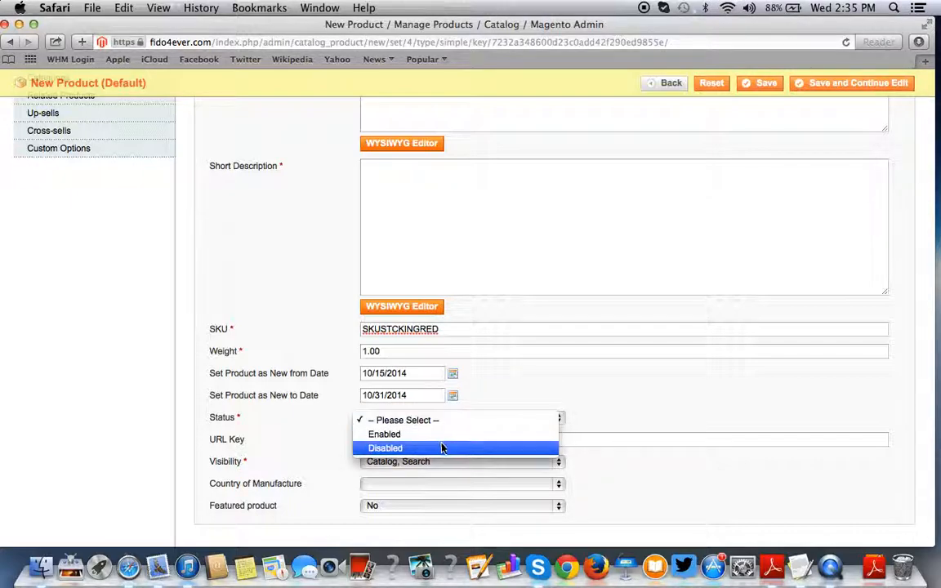
{"action": "left_click", "coordinate": [438, 435]}
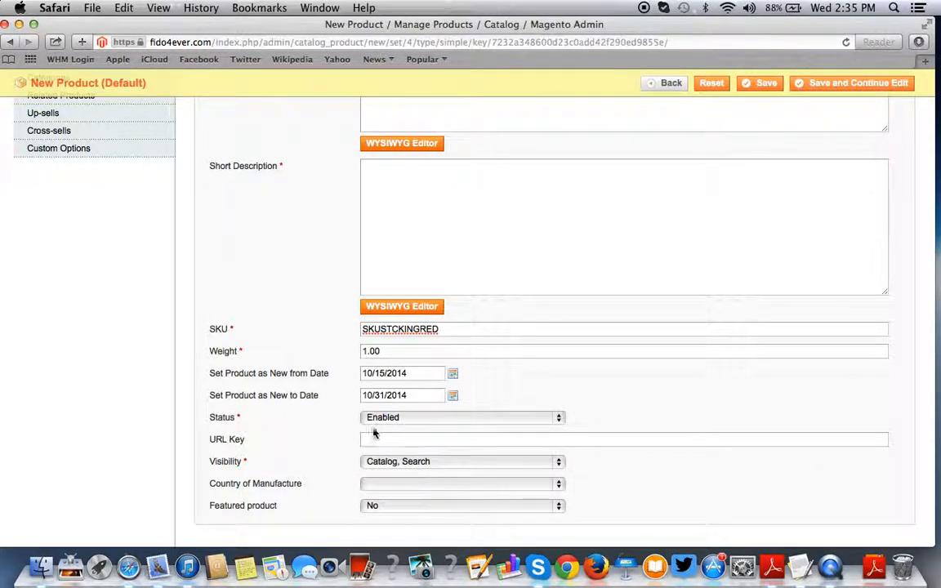
- Keep visibility 'Catalog, Search', set country of manufacture to China, and open a new tab
{"action": "scroll", "coordinate": [296, 428], "scroll_direction": "down", "scroll_amount": 2}
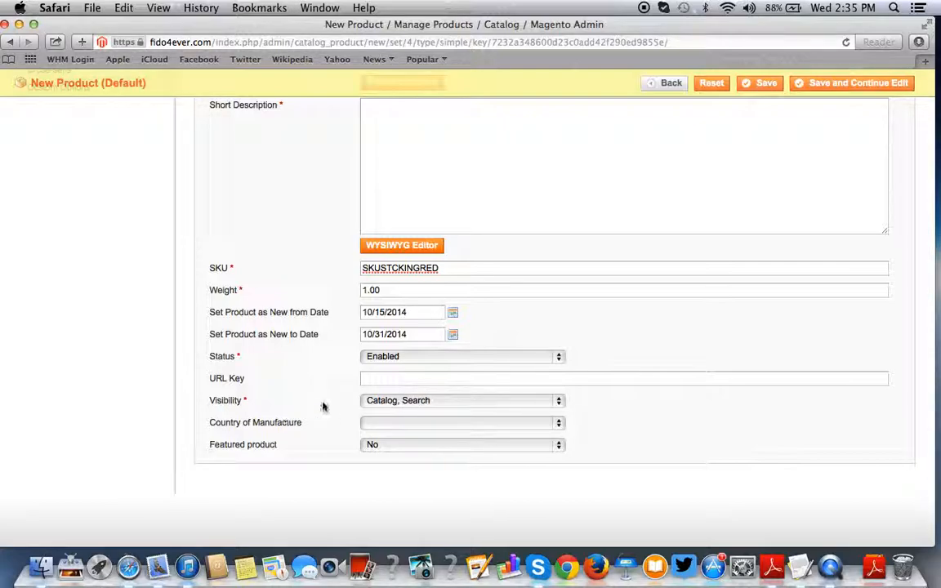
{"action": "left_click", "coordinate": [405, 403]}
{"action": "left_click", "coordinate": [405, 404]}
{"action": "left_click", "coordinate": [397, 424]}
{"action": "scroll", "coordinate": [396, 425], "scroll_direction": "down", "scroll_amount": 10}
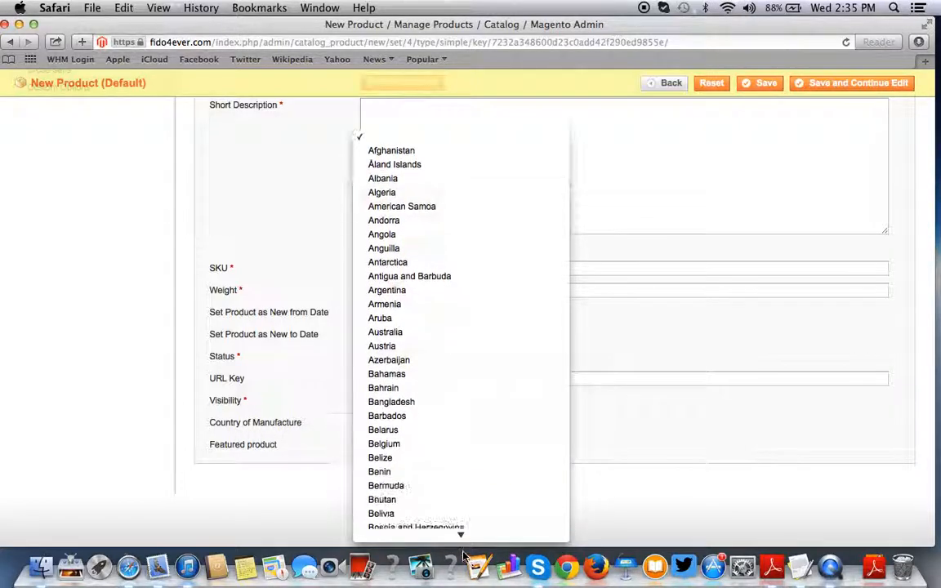
{"action": "scroll", "coordinate": [420, 424], "scroll_direction": "down", "scroll_amount": 9}
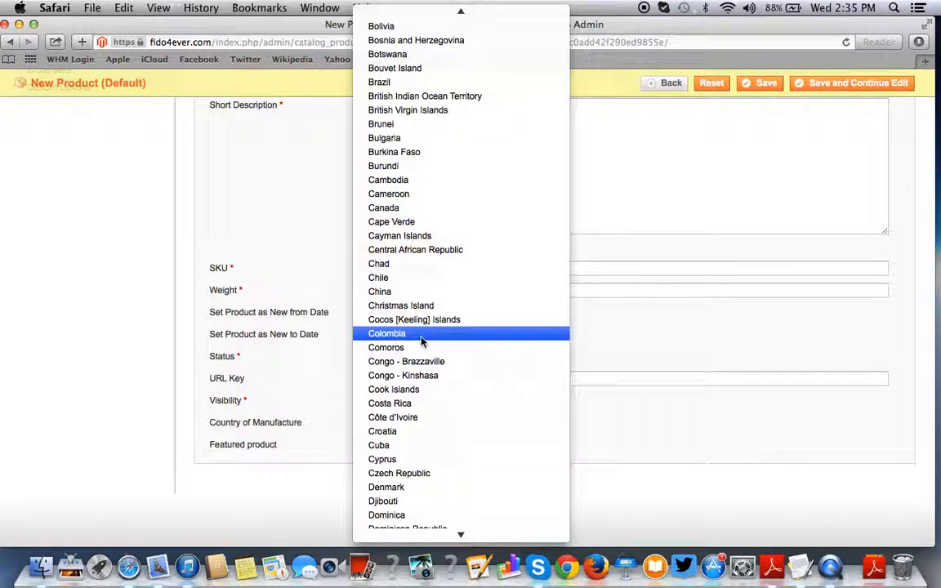
{"action": "left_click", "coordinate": [417, 292]}
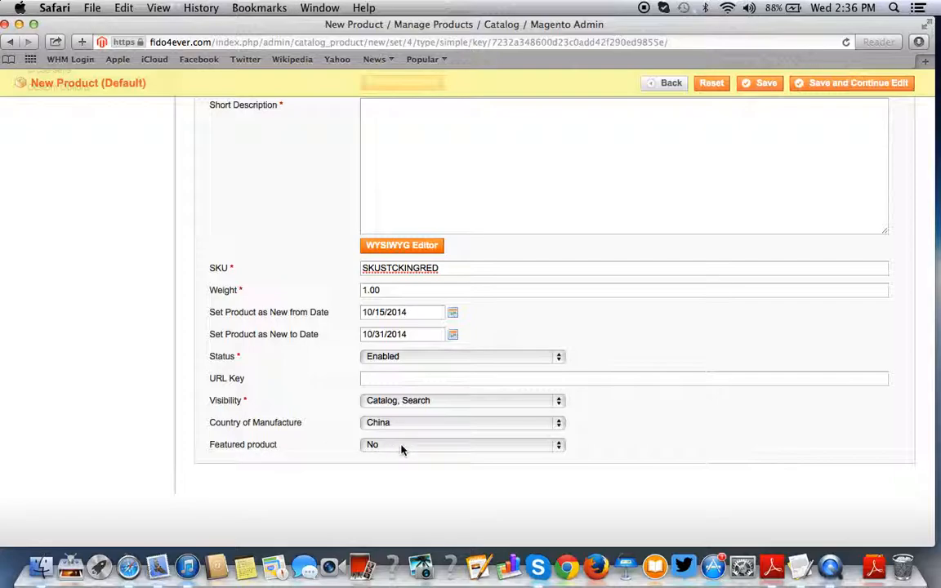
{"action": "left_click", "coordinate": [925, 63]}
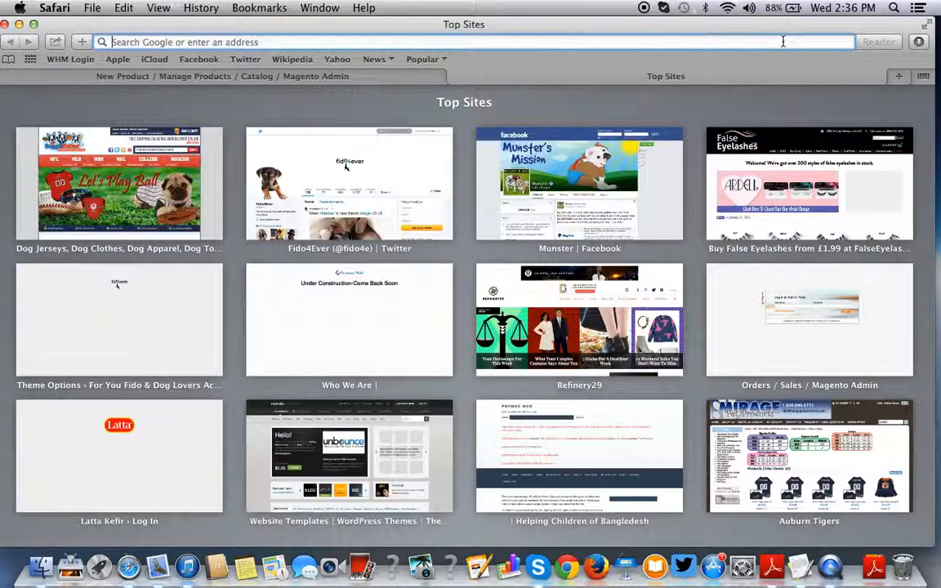
{"action": "type", "text": "www.fido4ever.com/"}
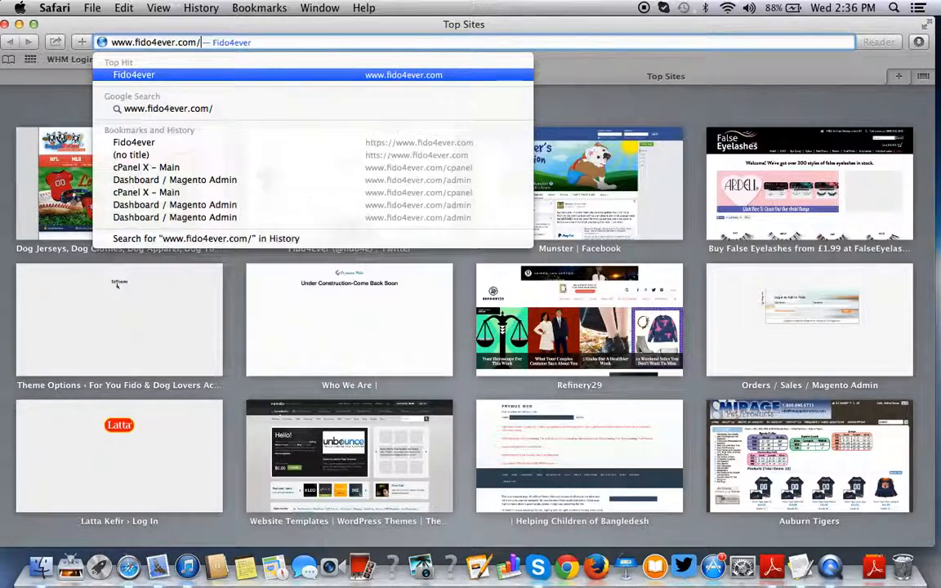
{"action": "key", "text": "Return"}
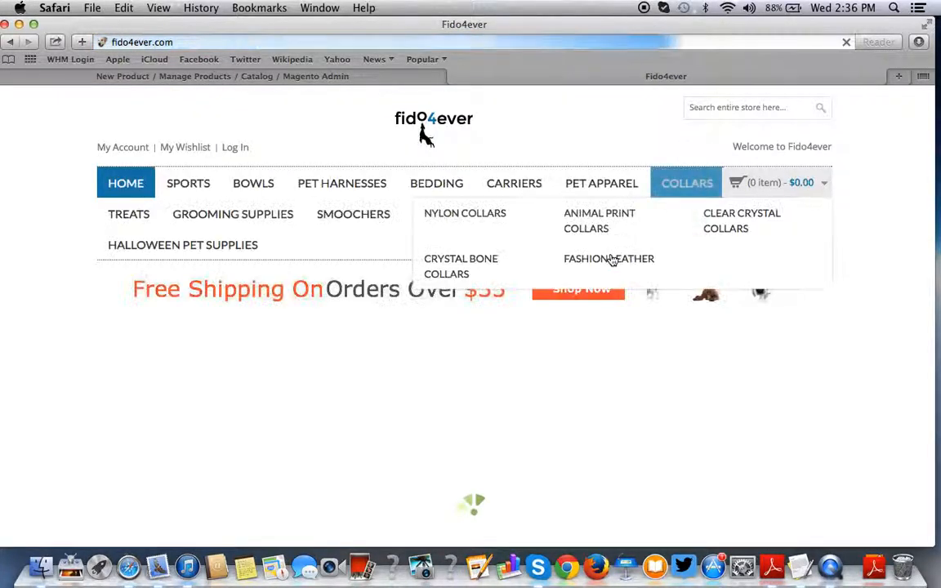
{"action": "scroll", "coordinate": [611, 259], "scroll_direction": "down", "scroll_amount": 3}
{"action": "scroll", "coordinate": [611, 259], "scroll_direction": "down", "scroll_amount": 2}
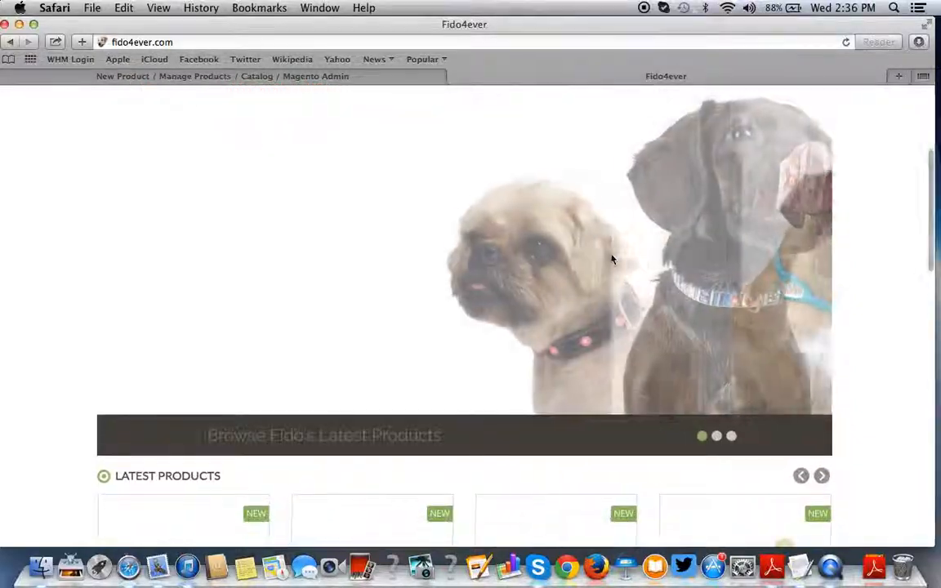
{"action": "scroll", "coordinate": [610, 258], "scroll_direction": "down", "scroll_amount": 12}
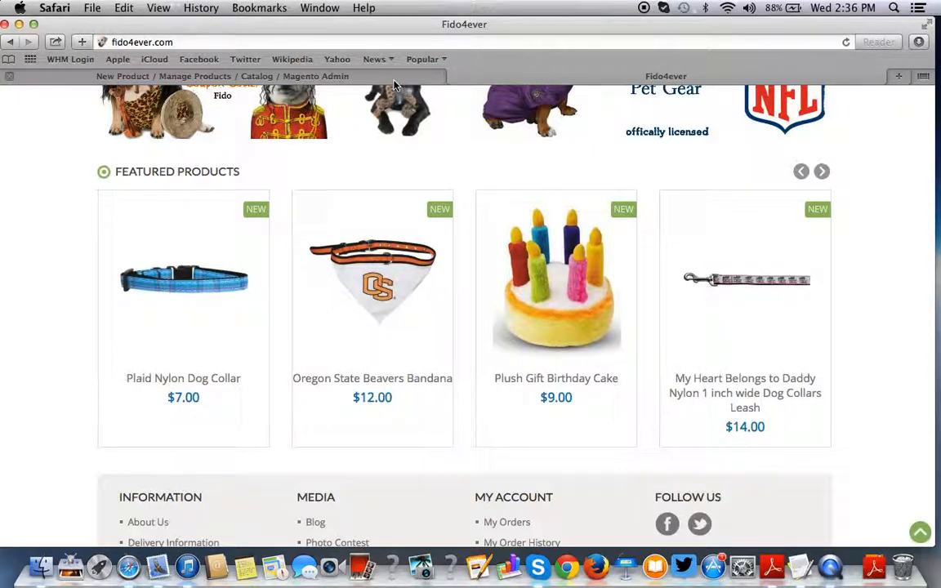
{"action": "left_click", "coordinate": [354, 73]}
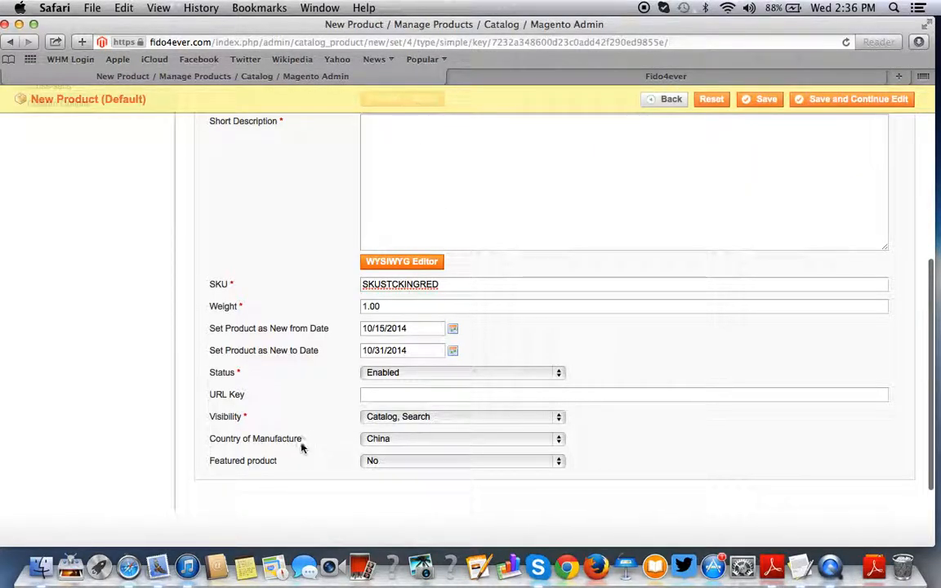
- On the Prices tab, enter a special price of 4.99
{"action": "scroll", "coordinate": [227, 431], "scroll_direction": "up", "scroll_amount": 10}
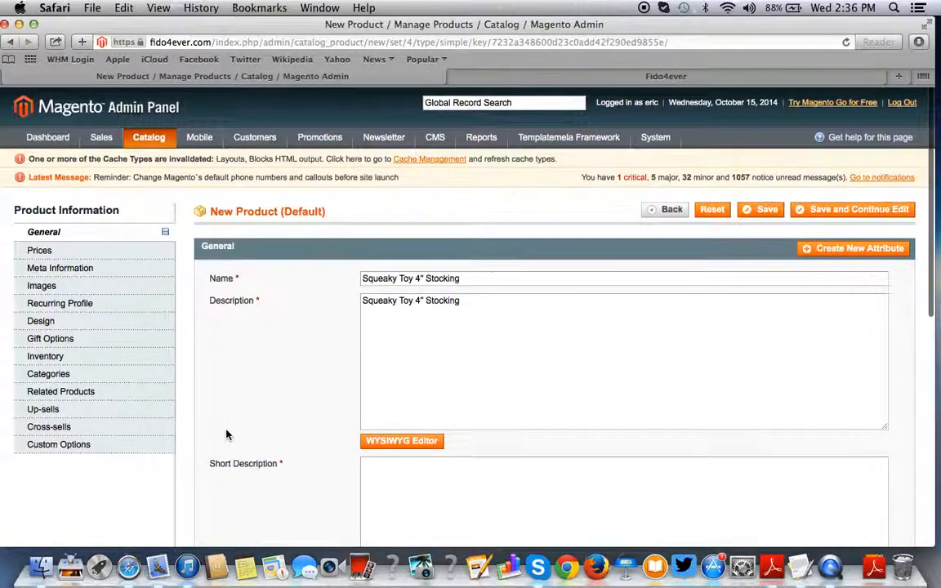
{"action": "left_click", "coordinate": [39, 248]}
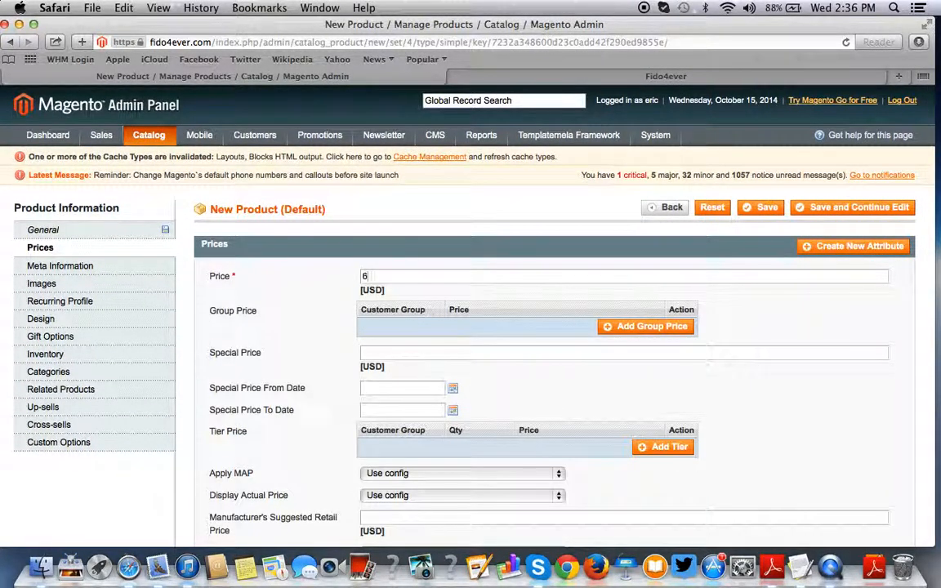
{"action": "left_click", "coordinate": [377, 356]}
{"action": "type", "text": "4.99"}
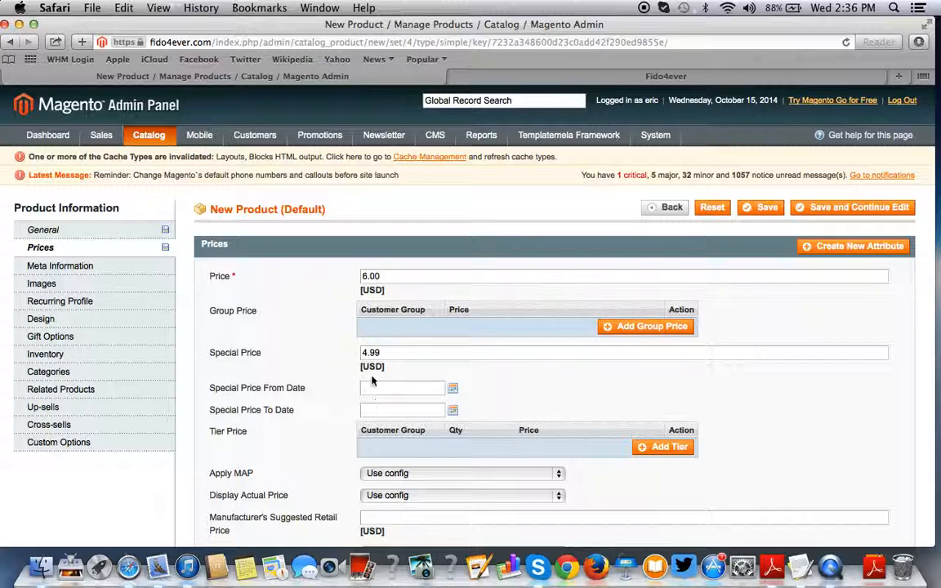
- Set the product's Tax Class to None
{"action": "scroll", "coordinate": [278, 374], "scroll_direction": "down", "scroll_amount": 2}
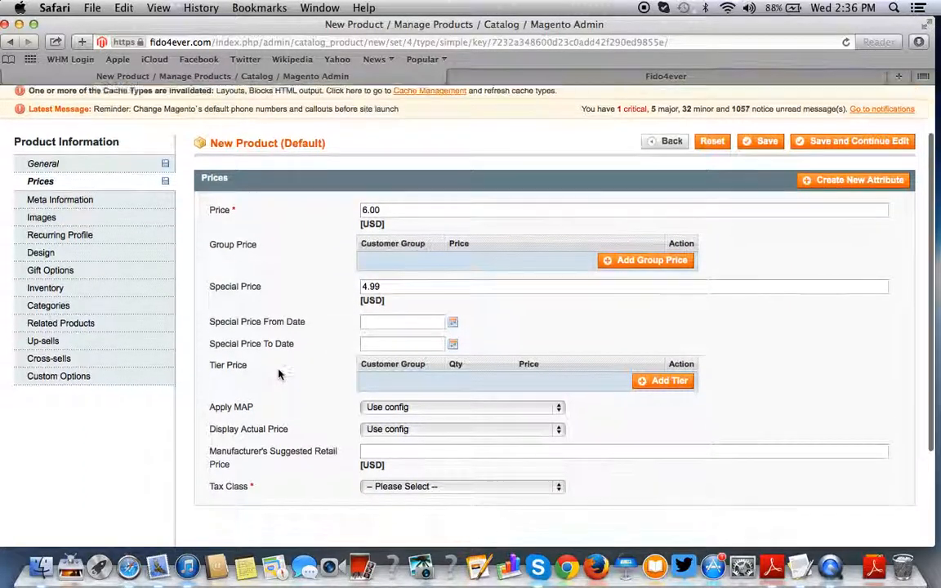
{"action": "scroll", "coordinate": [279, 374], "scroll_direction": "down", "scroll_amount": 3}
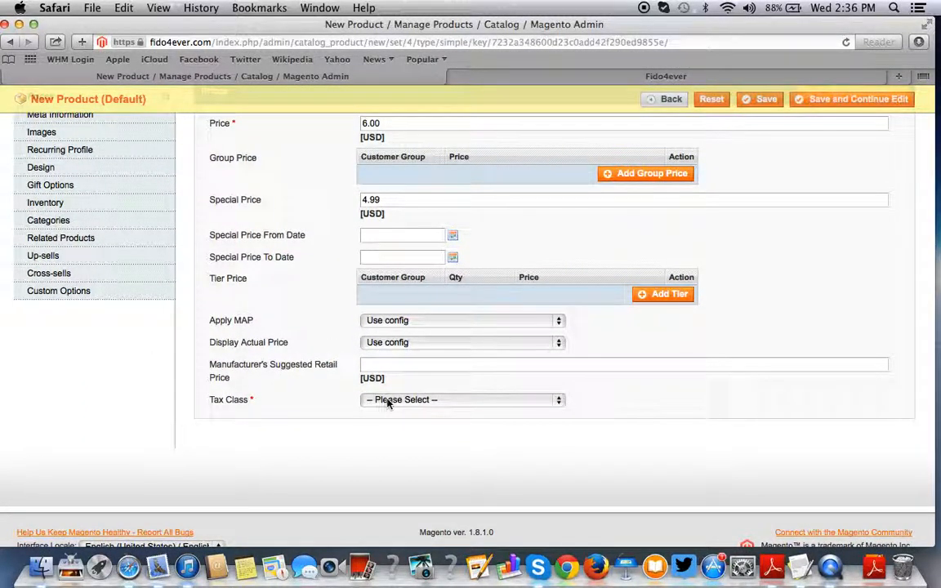
{"action": "left_click", "coordinate": [389, 400]}
{"action": "left_click", "coordinate": [392, 418]}
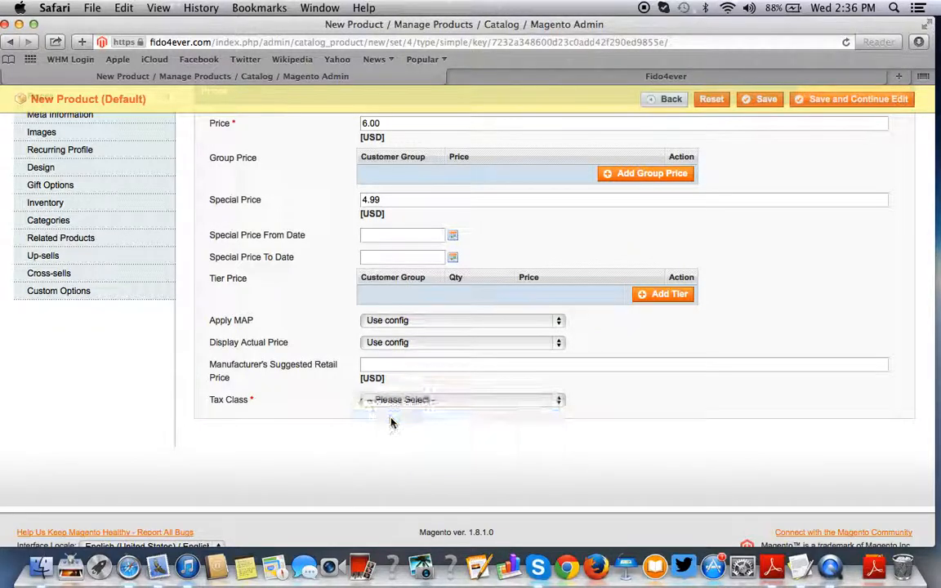
{"action": "scroll", "coordinate": [392, 413], "scroll_direction": "up", "scroll_amount": 3}
{"action": "scroll", "coordinate": [393, 413], "scroll_direction": "down", "scroll_amount": 1}
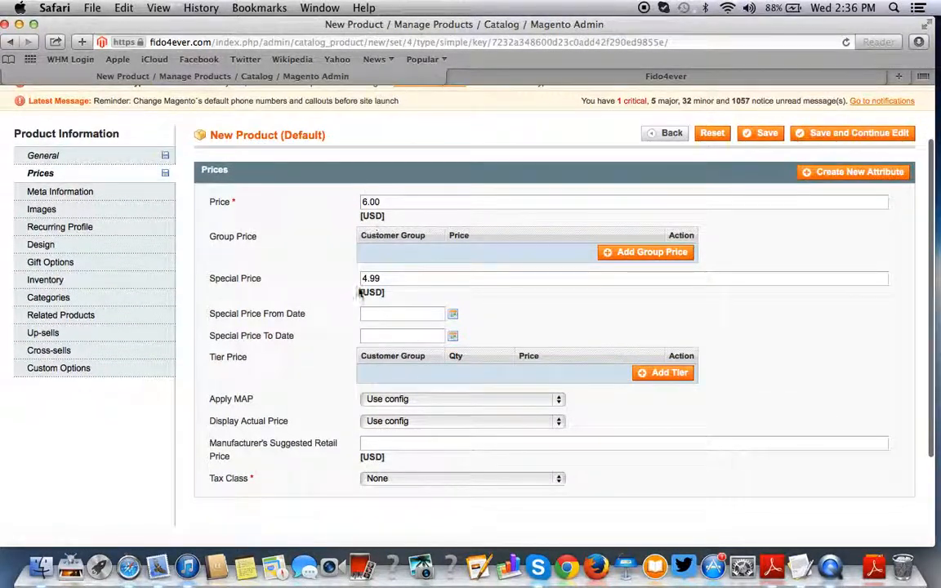
{"action": "left_click", "coordinate": [397, 478]}
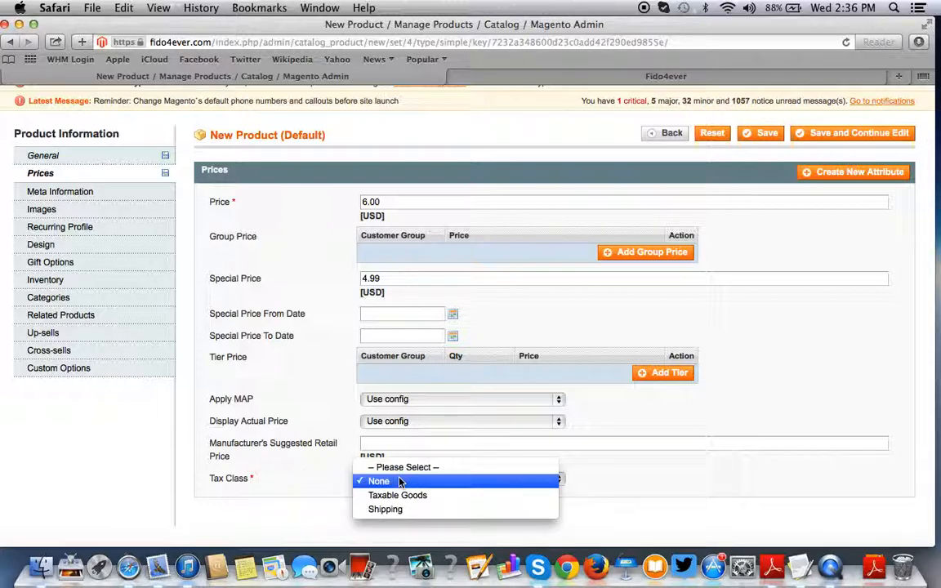
{"action": "left_click", "coordinate": [400, 482]}
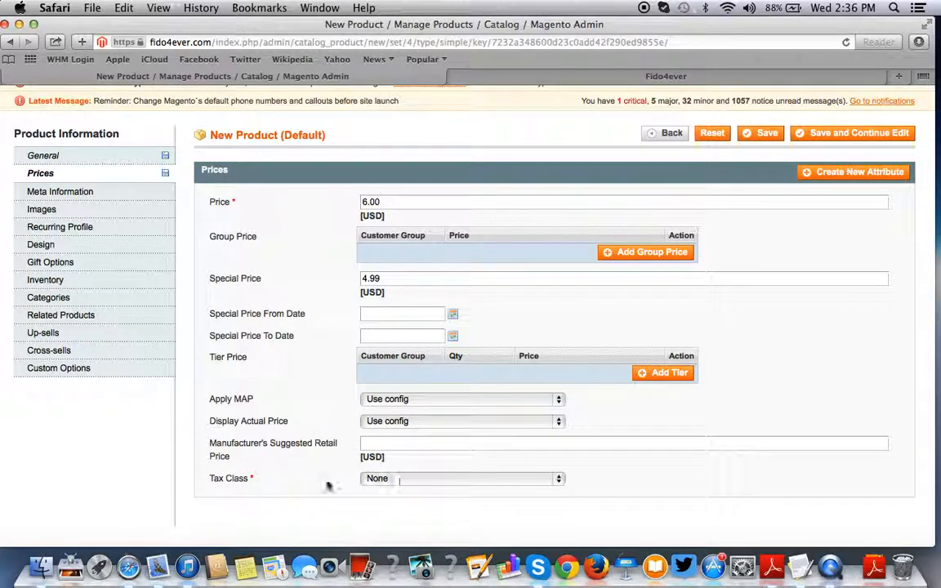
{"action": "left_click", "coordinate": [390, 481]}
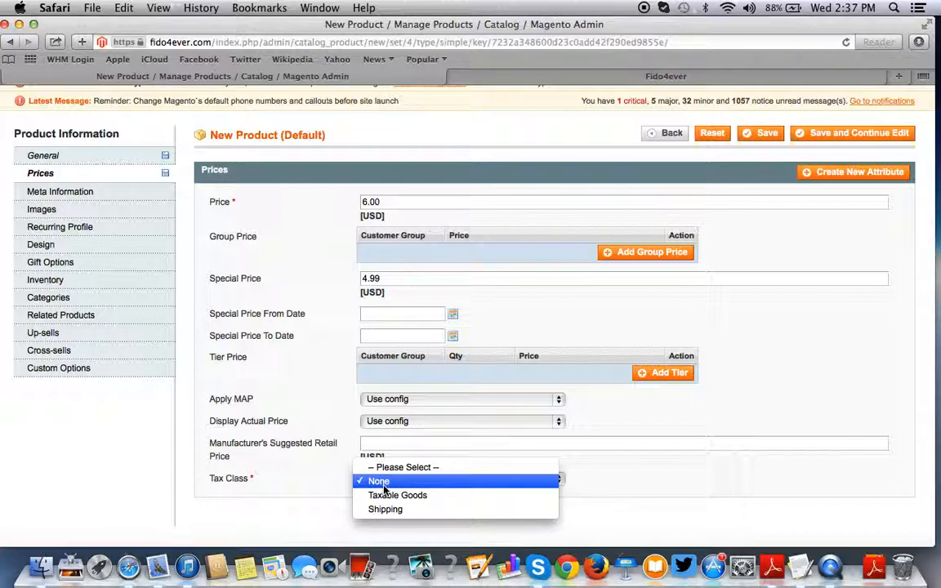
{"action": "left_click", "coordinate": [384, 483]}
- Copy the product name and paste 'Squeaky Toy 4" Stocking' into Meta Title, Keywords and Description
{"action": "left_click", "coordinate": [148, 200]}
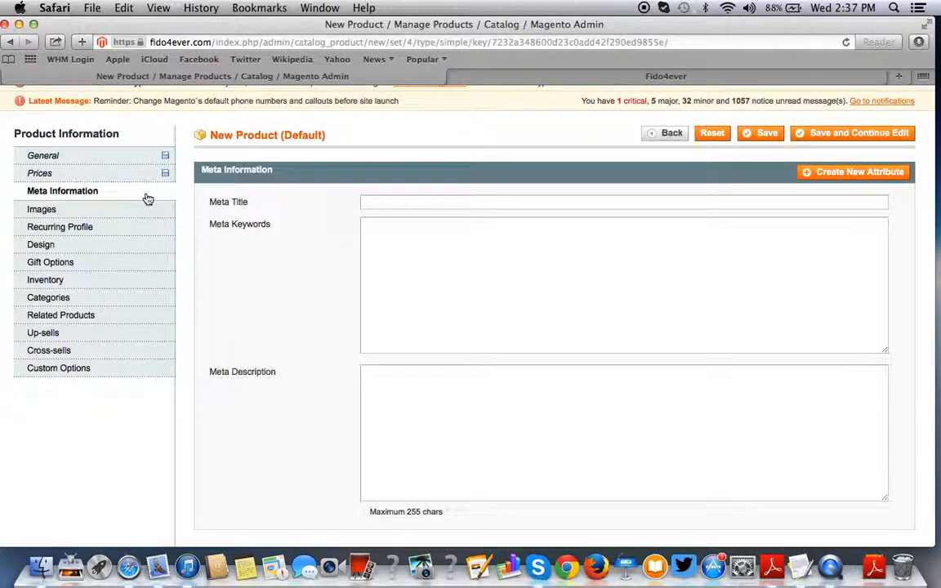
{"action": "left_click", "coordinate": [96, 159]}
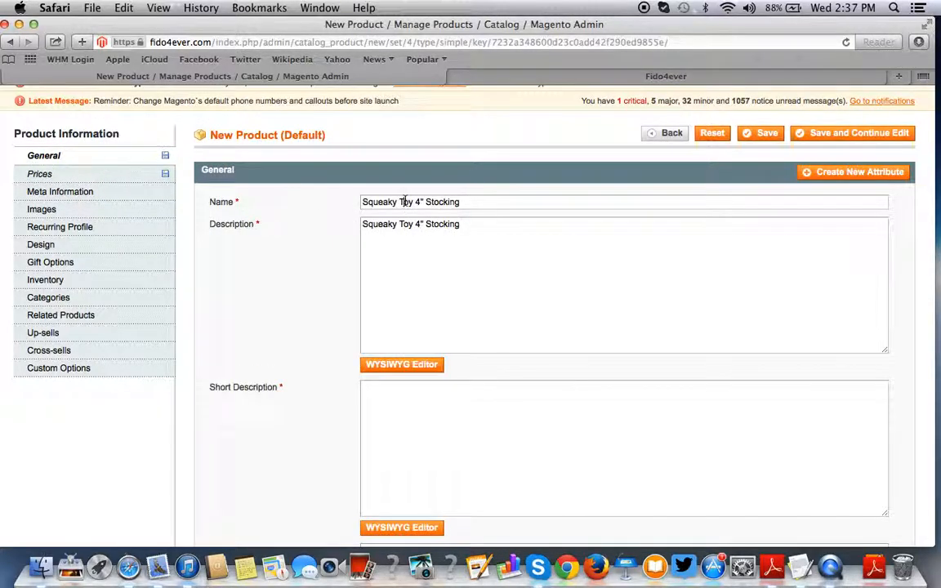
{"action": "triple_click", "coordinate": [403, 201]}
{"action": "key", "text": "super+c"}
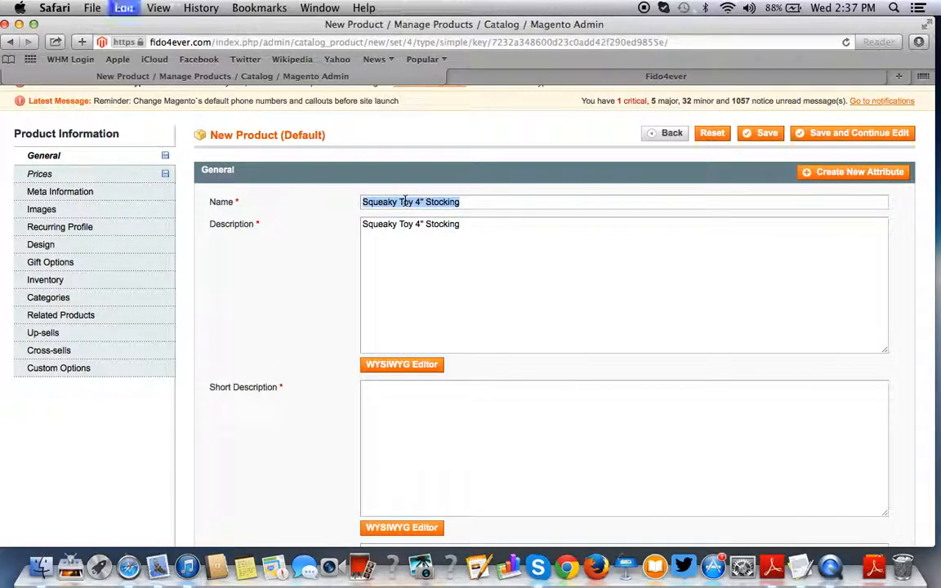
{"action": "left_click", "coordinate": [130, 196]}
{"action": "key", "text": "super+v"}
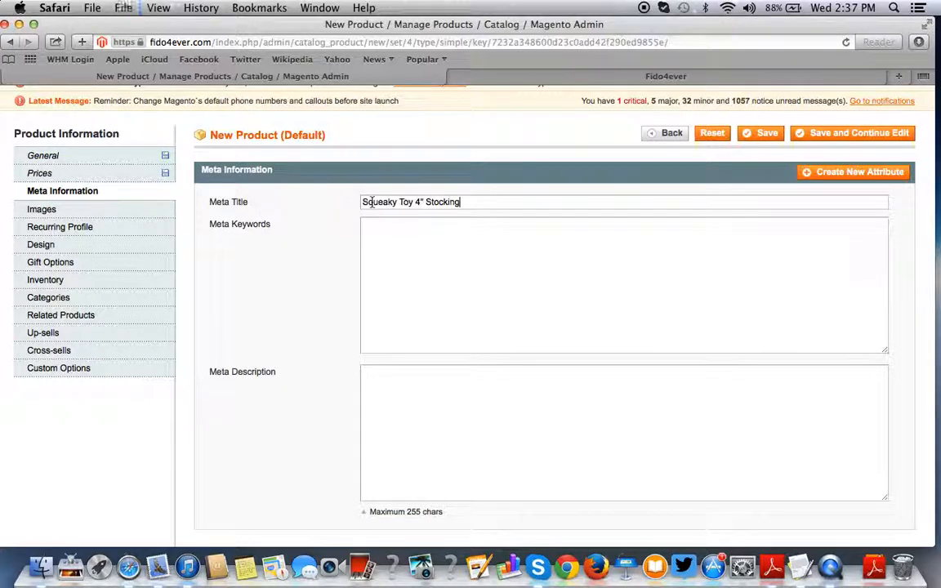
{"action": "left_click", "coordinate": [414, 259]}
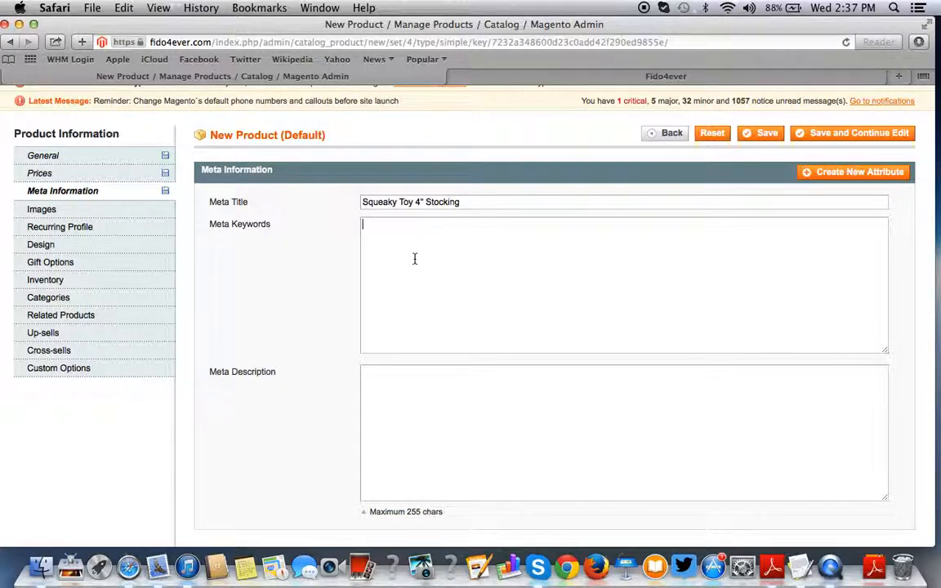
{"action": "key", "text": "super+v"}
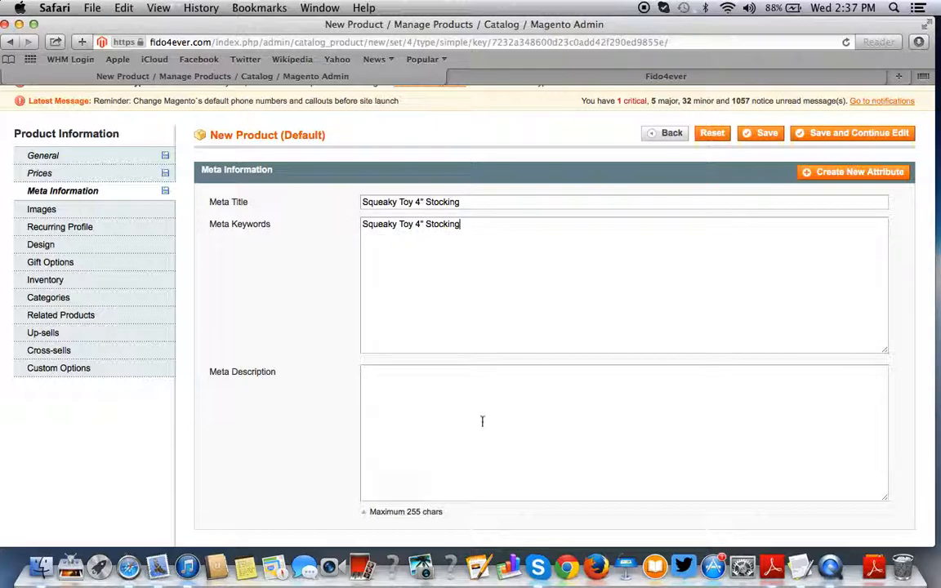
{"action": "key", "text": "super+v"}
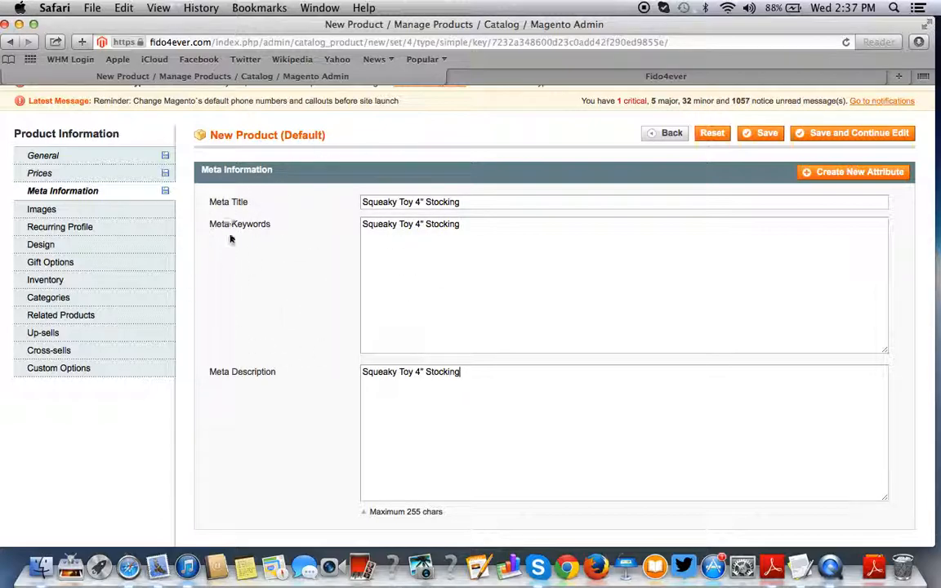
{"action": "scroll", "coordinate": [217, 221], "scroll_direction": "up", "scroll_amount": 2}
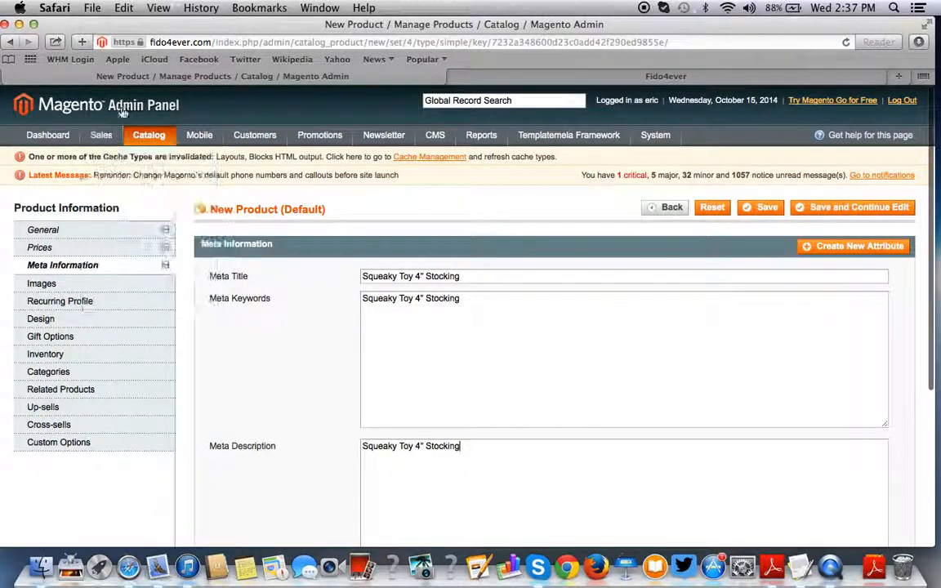
{"action": "scroll", "coordinate": [404, 292], "scroll_direction": "down", "scroll_amount": 2}
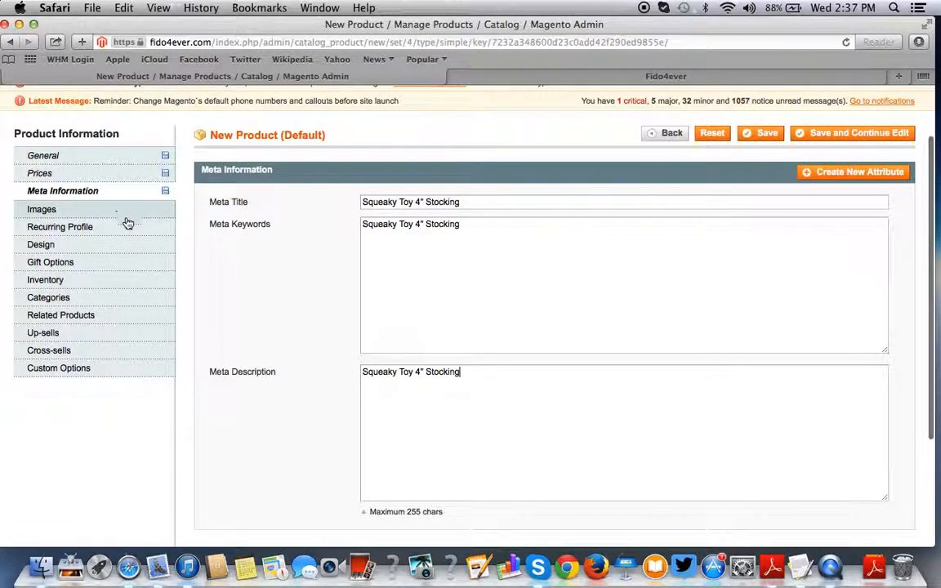
{"action": "scroll", "coordinate": [273, 179], "scroll_direction": "up", "scroll_amount": 1}
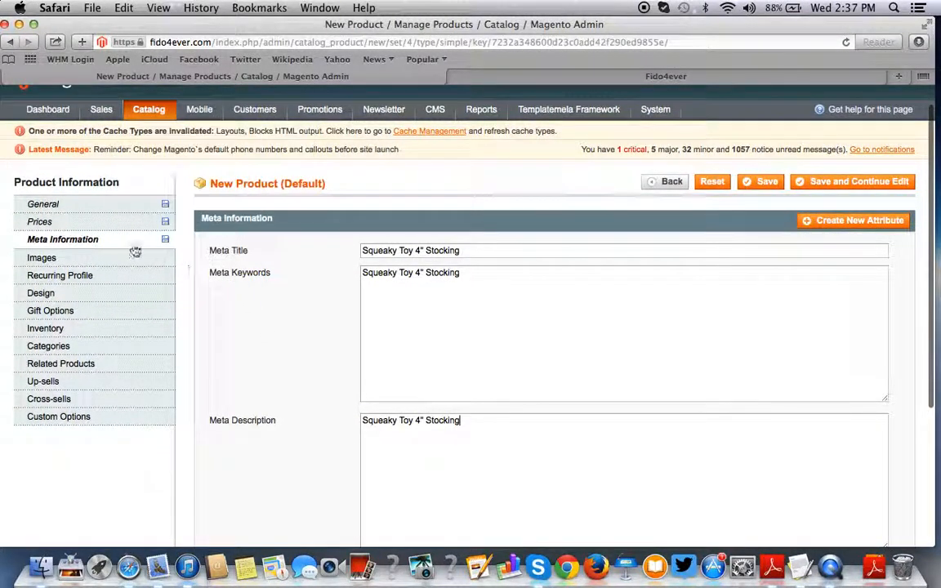
- On the Images tab, choose 40-35 stocking.jpg from the Desktop for upload
{"action": "left_click", "coordinate": [112, 264]}
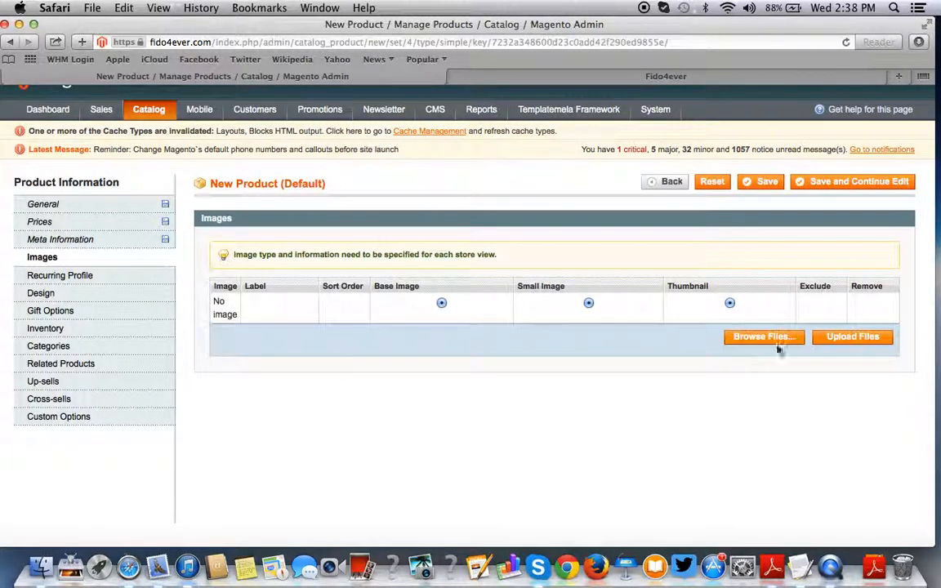
{"action": "left_click", "coordinate": [781, 342]}
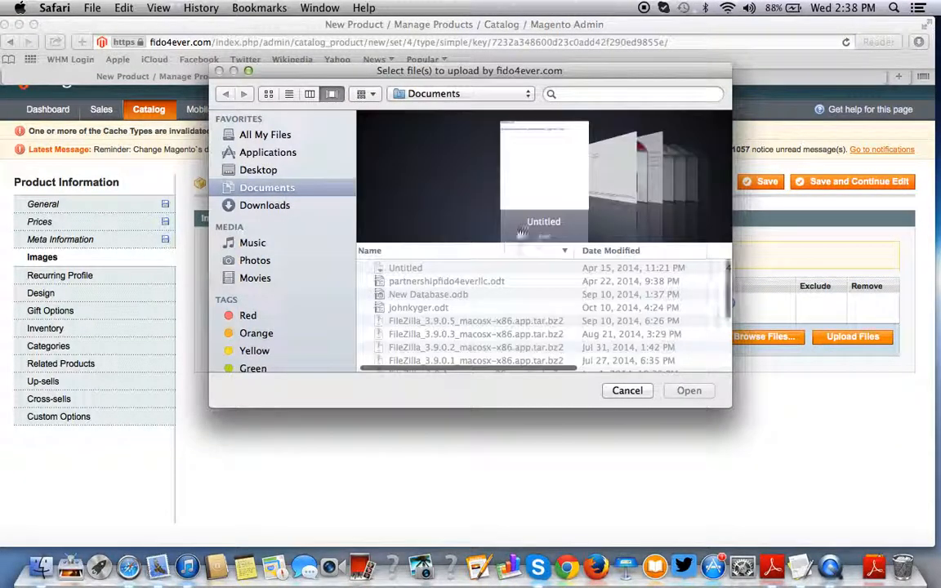
{"action": "left_click", "coordinate": [272, 169]}
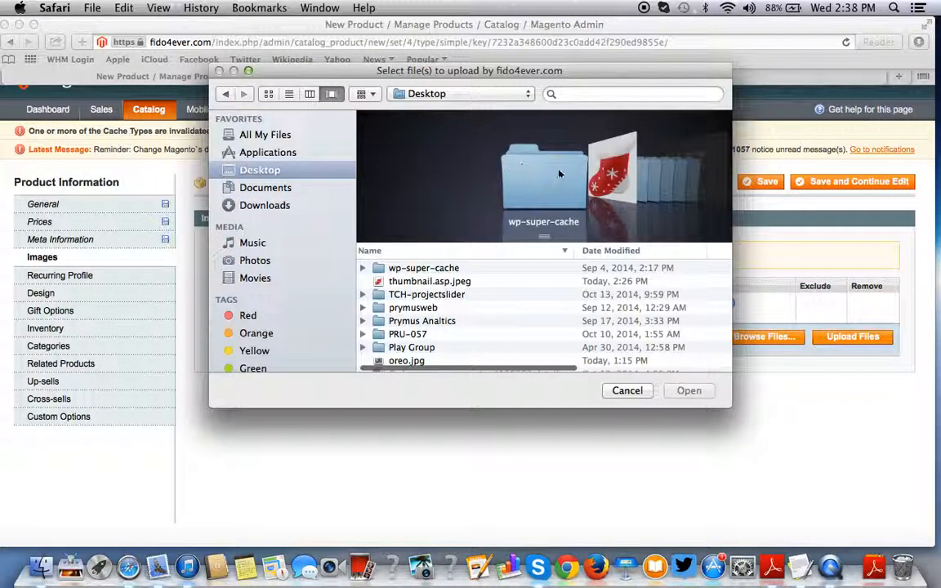
{"action": "left_click", "coordinate": [605, 175]}
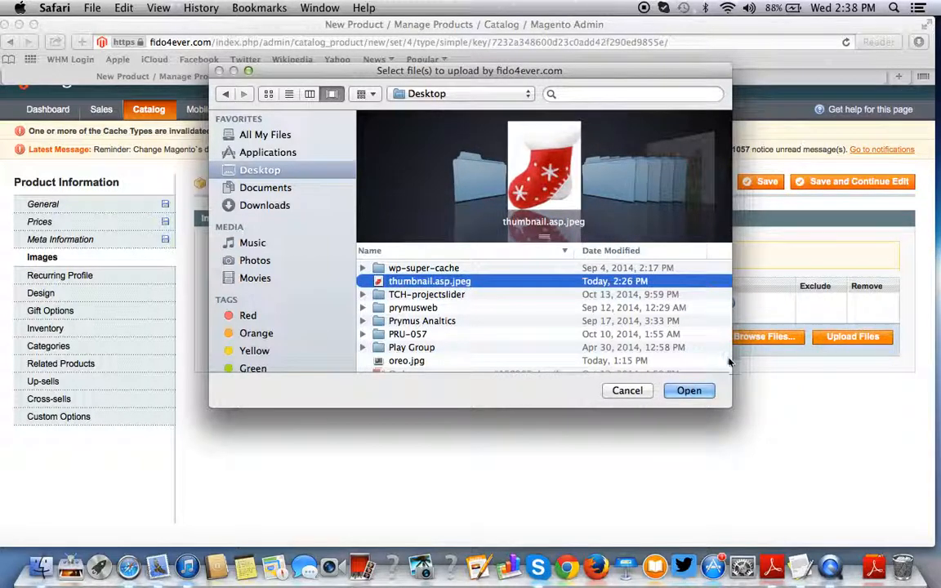
{"action": "scroll", "coordinate": [639, 180], "scroll_direction": "right", "scroll_amount": 7}
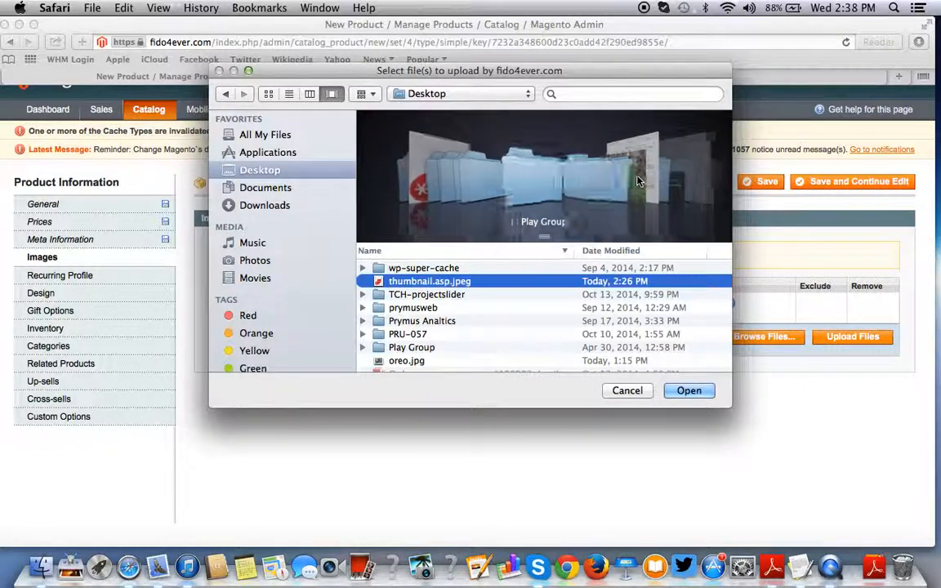
{"action": "scroll", "coordinate": [638, 180], "scroll_direction": "right", "scroll_amount": 7}
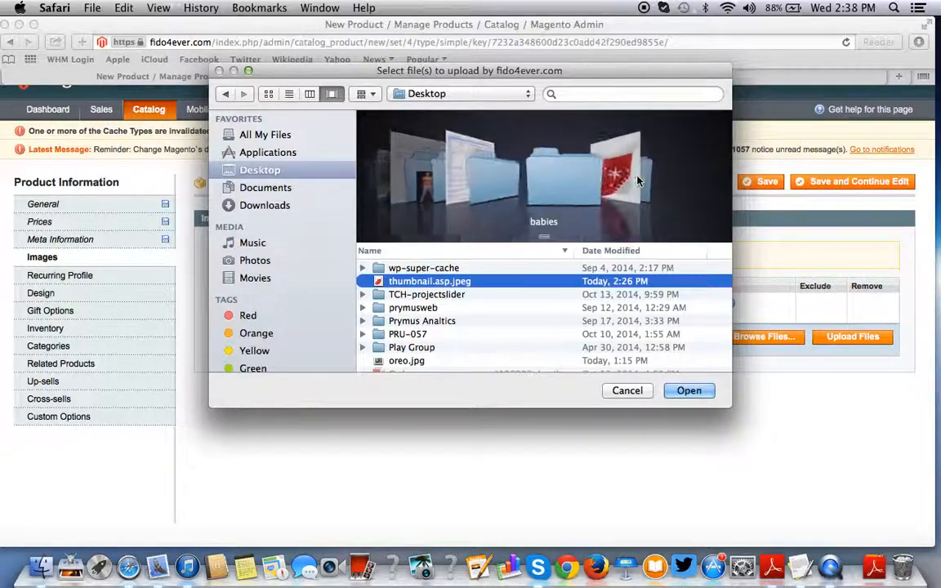
{"action": "left_click", "coordinate": [605, 175]}
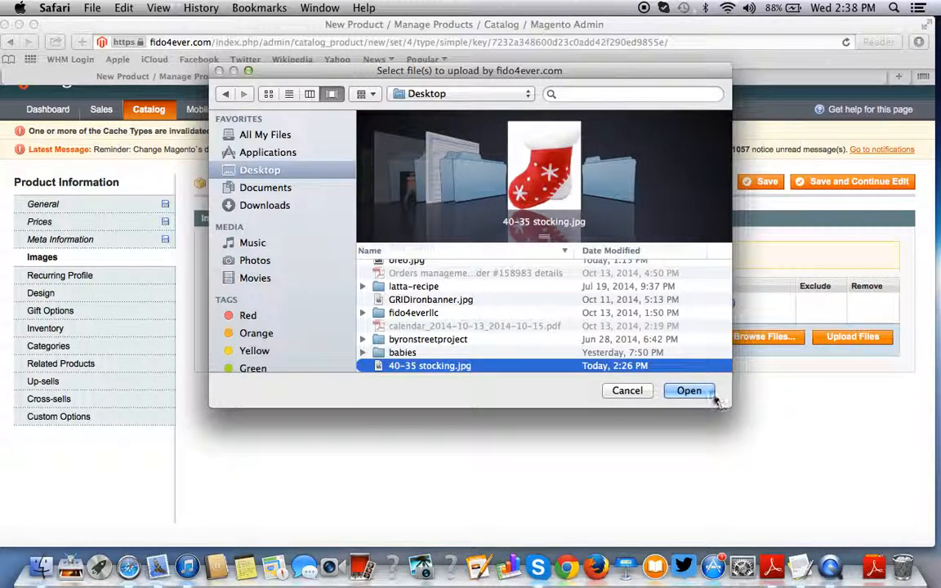
{"action": "left_click", "coordinate": [688, 392]}
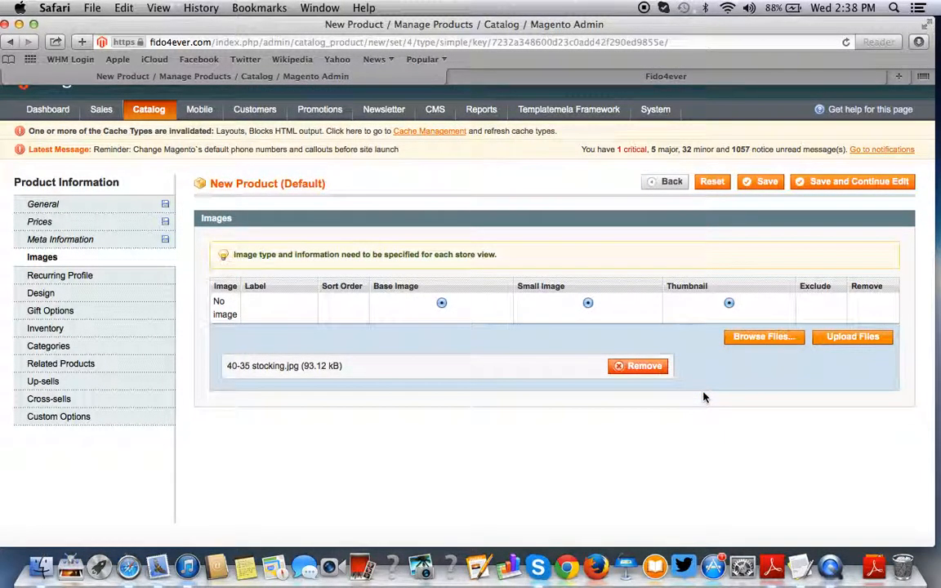
- Upload the stocking picture as base, small and thumbnail image with sort order 1
{"action": "left_click", "coordinate": [849, 341]}
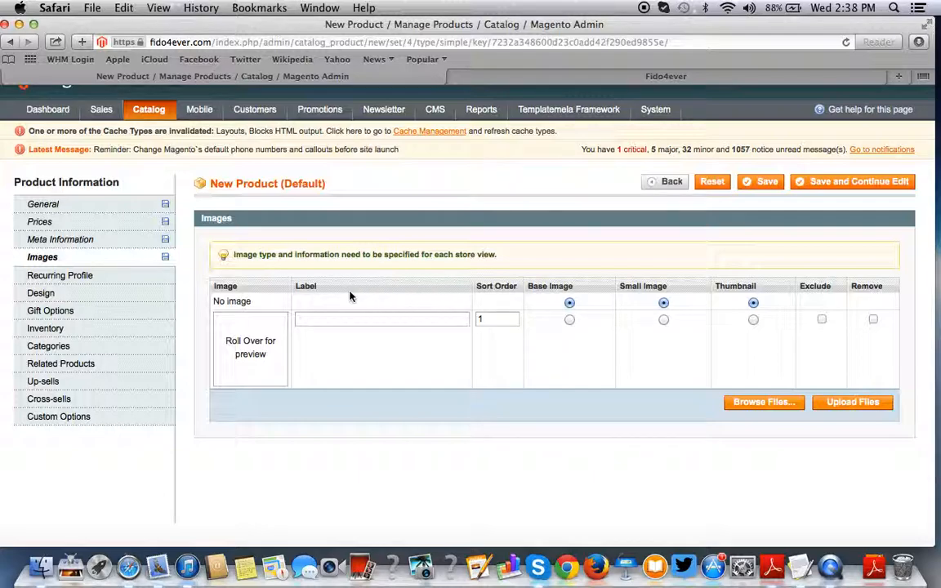
{"action": "mouse_move", "coordinate": [268, 329]}
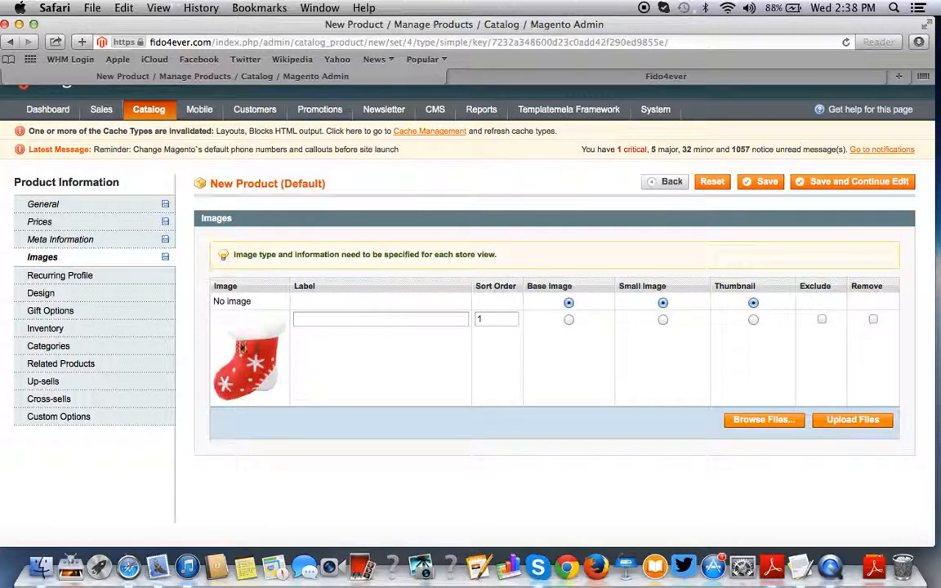
{"action": "left_click", "coordinate": [569, 320]}
{"action": "left_click", "coordinate": [662, 319]}
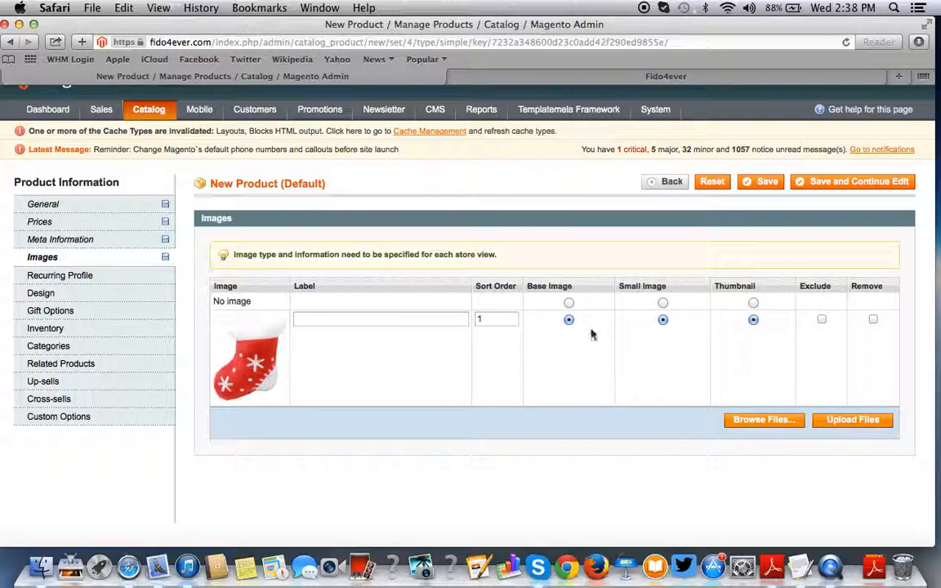
{"action": "left_click", "coordinate": [478, 318]}
{"action": "type", "text": "1"}
{"action": "left_click", "coordinate": [406, 318]}
{"action": "left_click", "coordinate": [128, 275]}
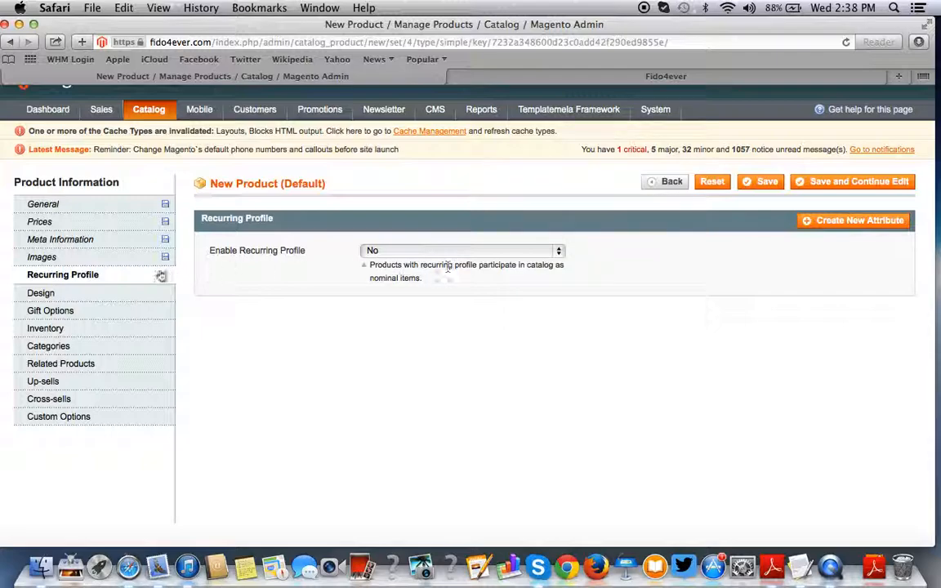
- Show the Design settings with the Custom Design theme list expanded
{"action": "left_click", "coordinate": [98, 296]}
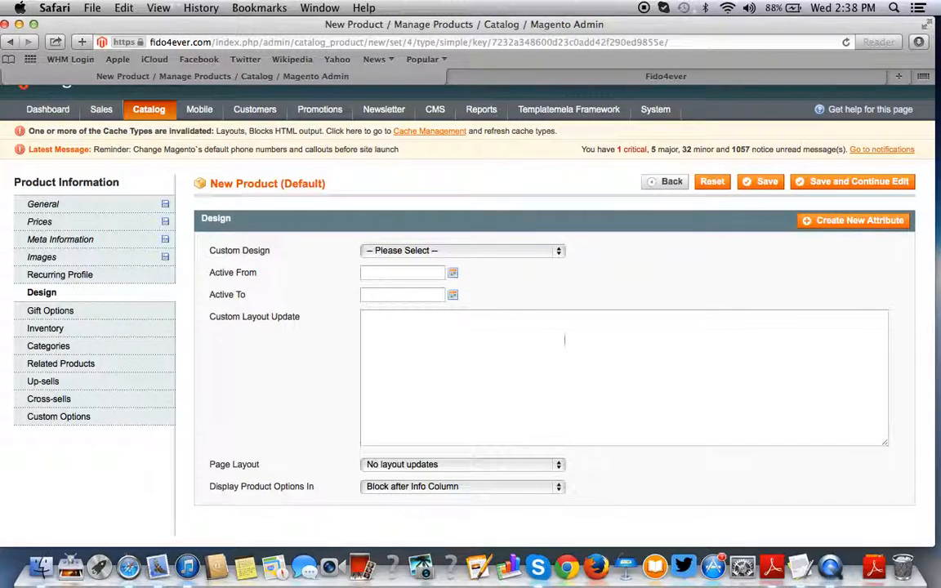
{"action": "left_click", "coordinate": [535, 253]}
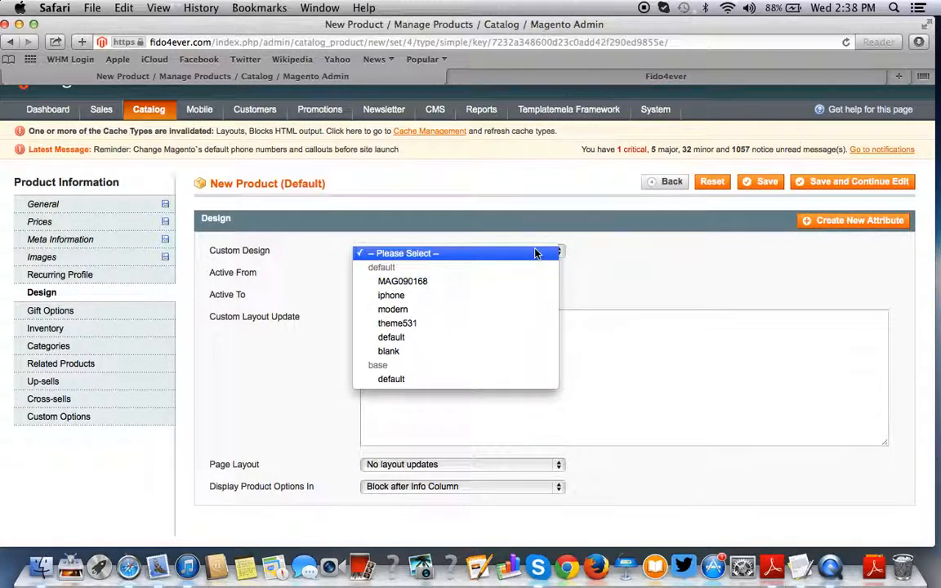
- Set the product's Custom Design theme to MAG090168
{"action": "left_click", "coordinate": [418, 283]}
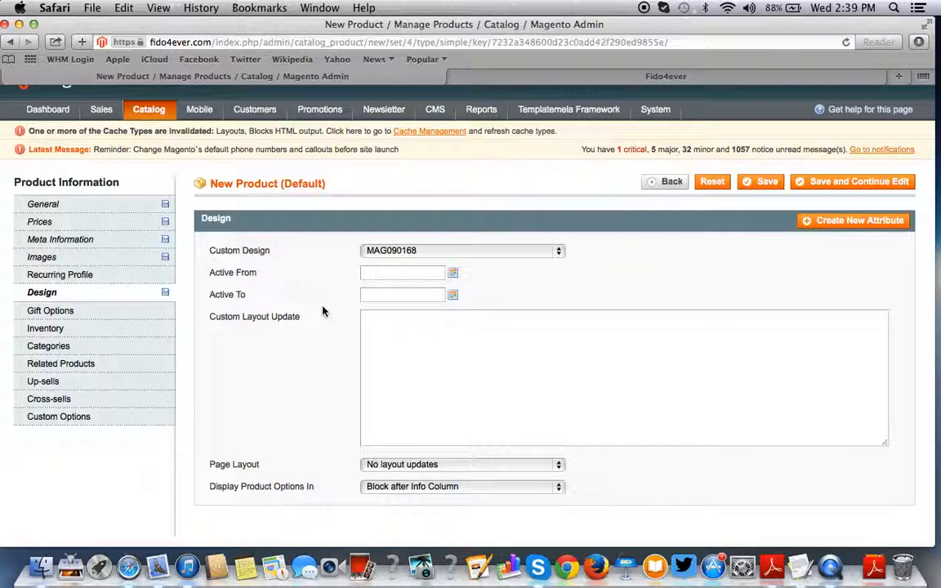
{"action": "left_click", "coordinate": [366, 272]}
{"action": "left_click", "coordinate": [382, 253]}
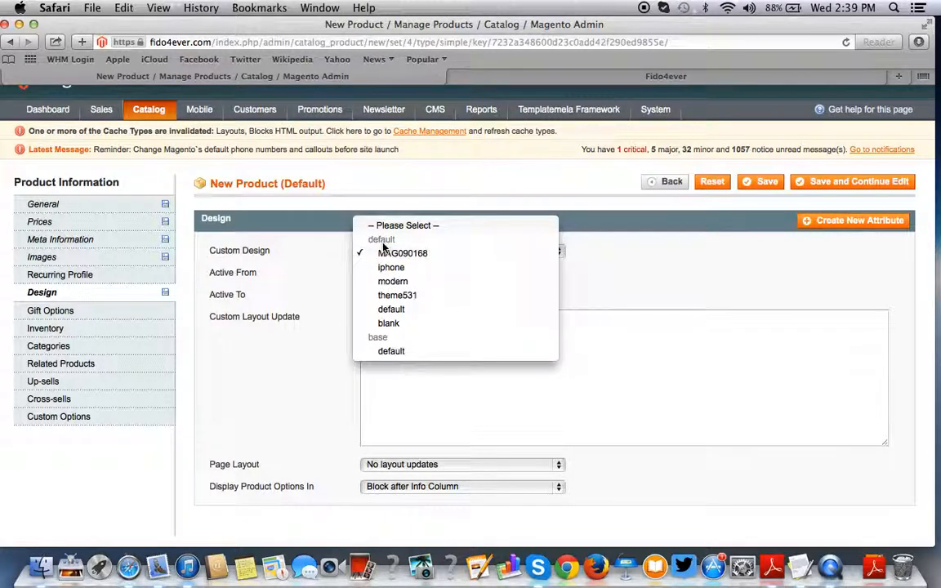
{"action": "left_click", "coordinate": [278, 282]}
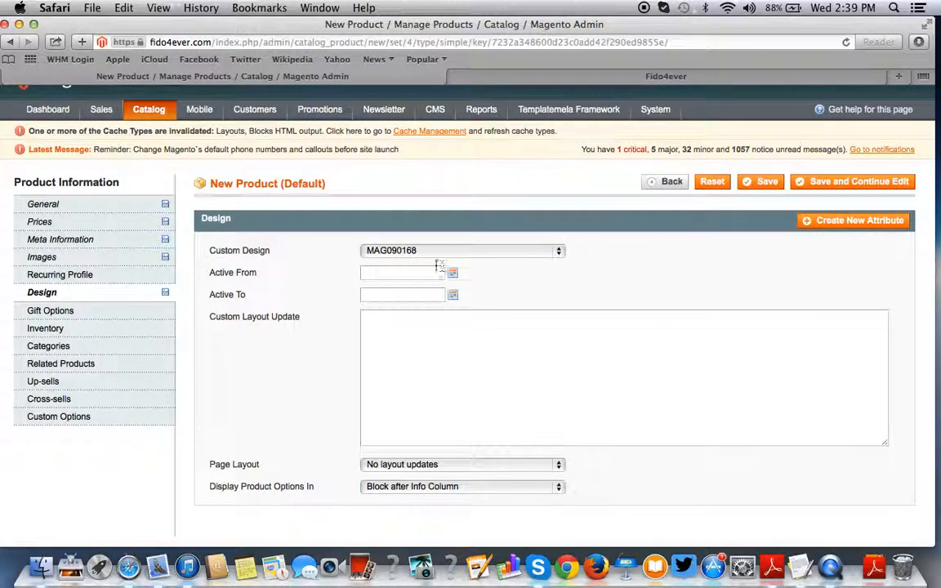
{"action": "left_click", "coordinate": [104, 312]}
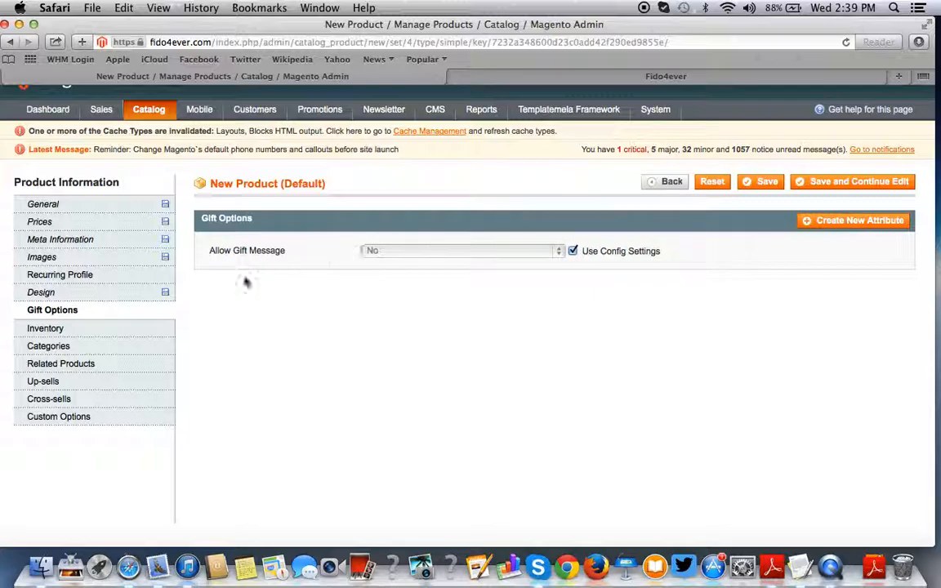
- Set the inventory Qty to 1000 and Stock Availability to In Stock
{"action": "left_click", "coordinate": [109, 329]}
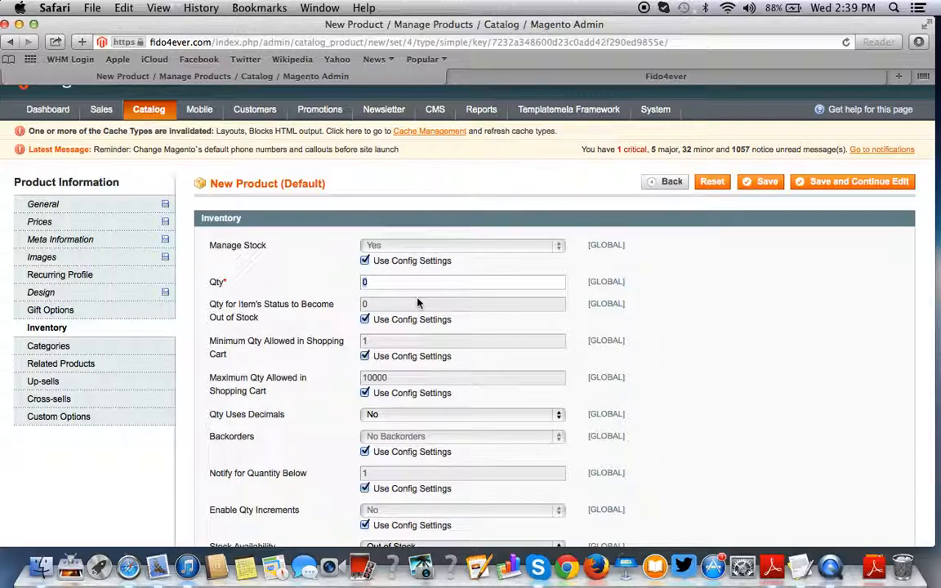
{"action": "key", "text": "BackSpace"}
{"action": "type", "text": "1000"}
{"action": "left_click", "coordinate": [638, 309]}
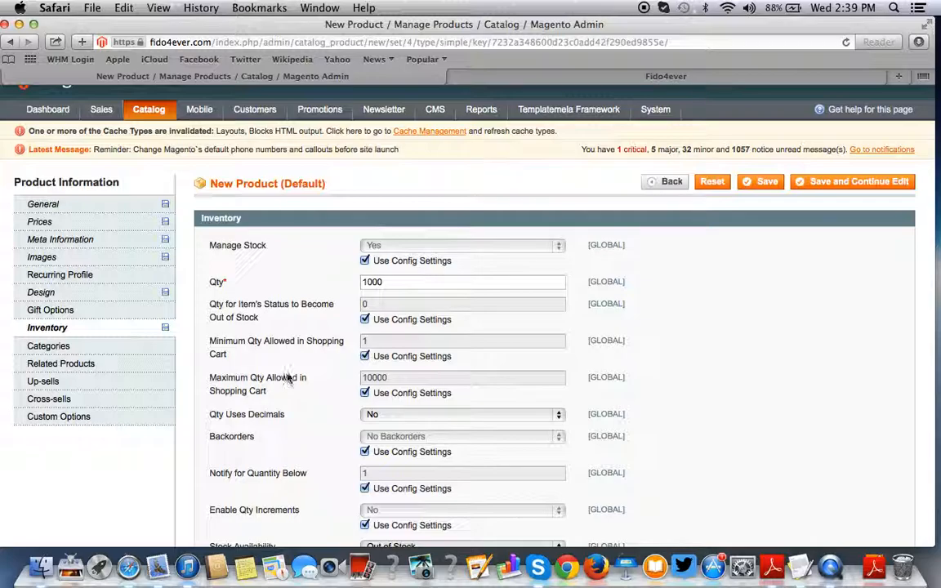
{"action": "scroll", "coordinate": [380, 372], "scroll_direction": "down", "scroll_amount": 3}
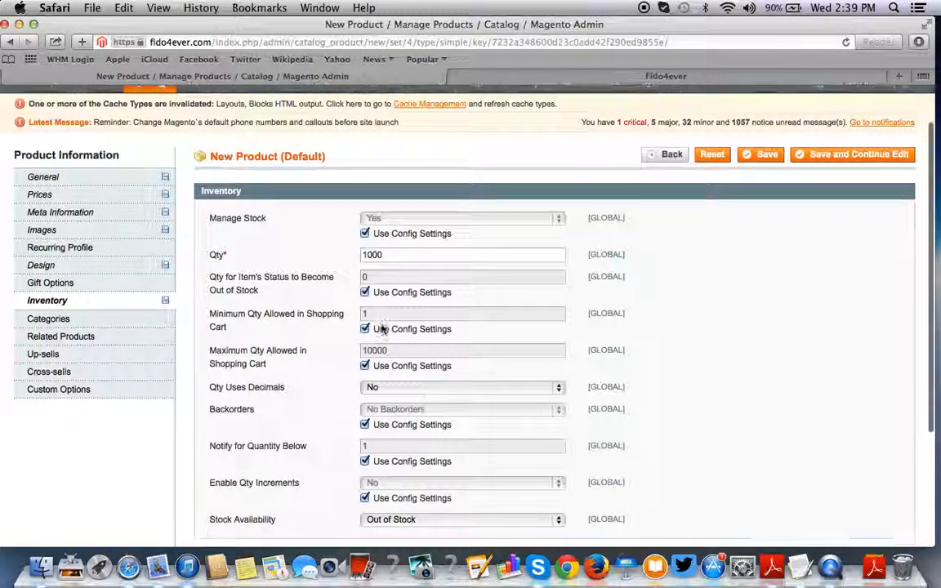
{"action": "scroll", "coordinate": [381, 329], "scroll_direction": "down", "scroll_amount": 1}
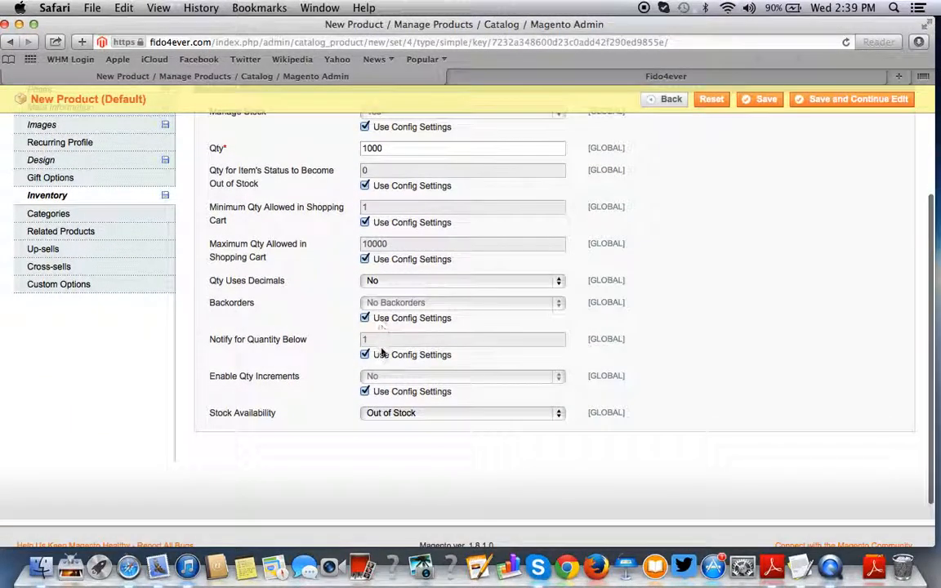
{"action": "left_click", "coordinate": [391, 415]}
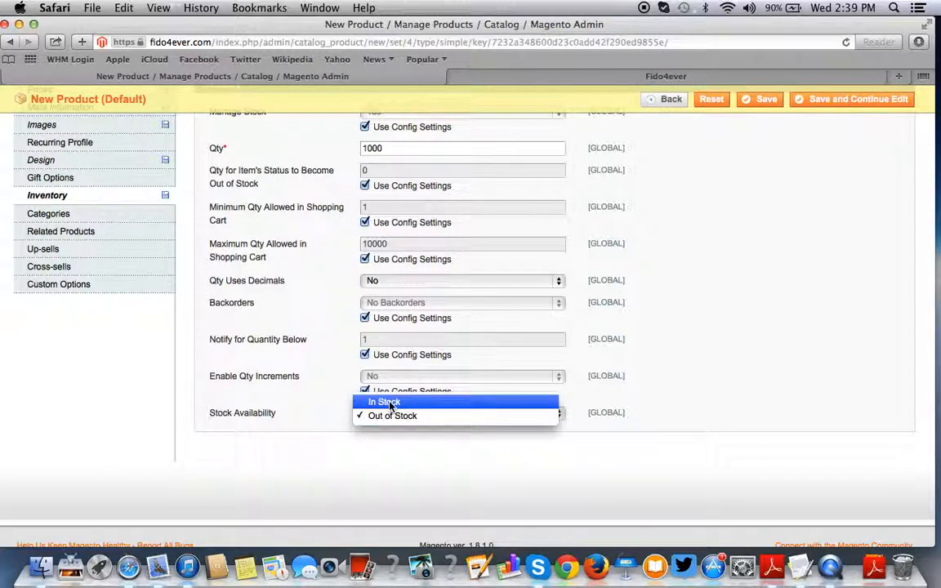
{"action": "left_click", "coordinate": [388, 405]}
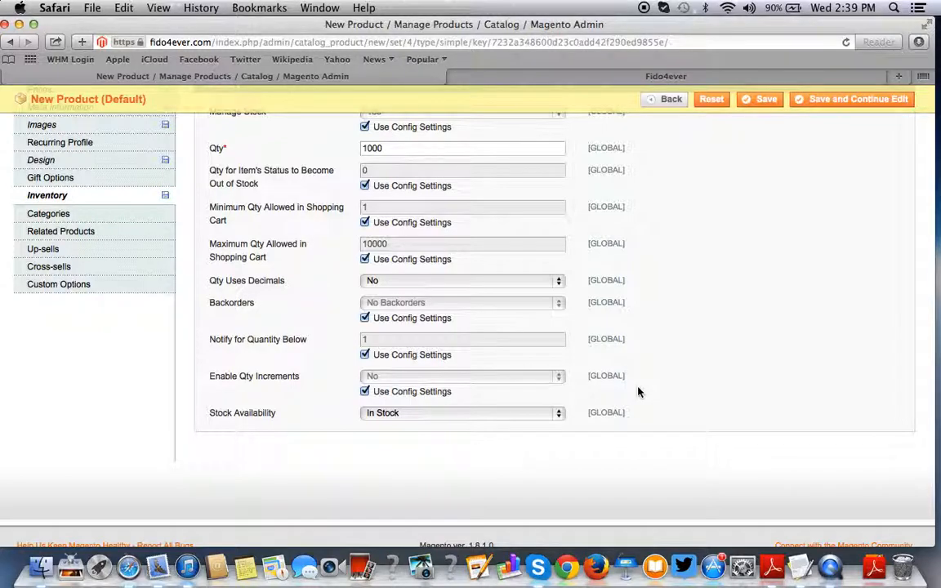
{"action": "scroll", "coordinate": [639, 392], "scroll_direction": "up", "scroll_amount": 5}
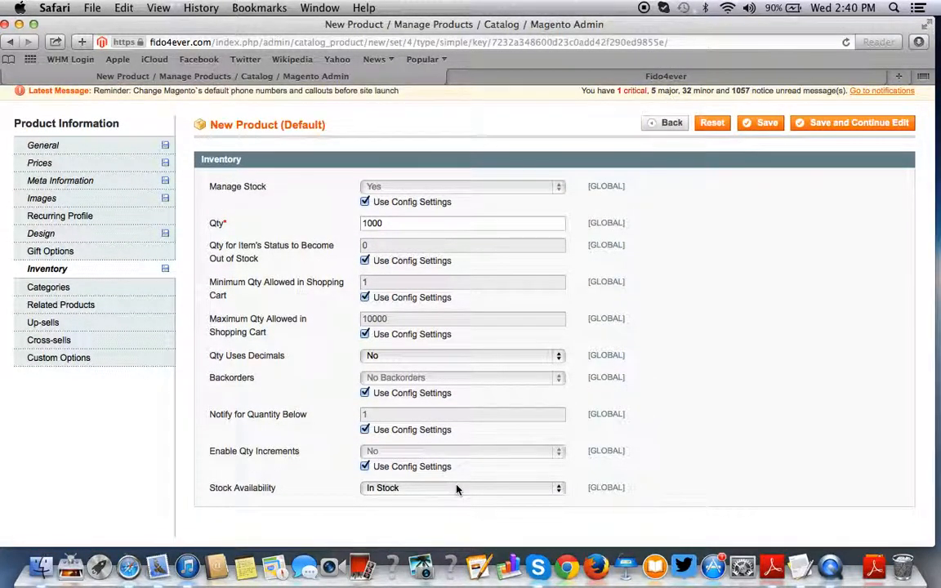
{"action": "left_click", "coordinate": [115, 292]}
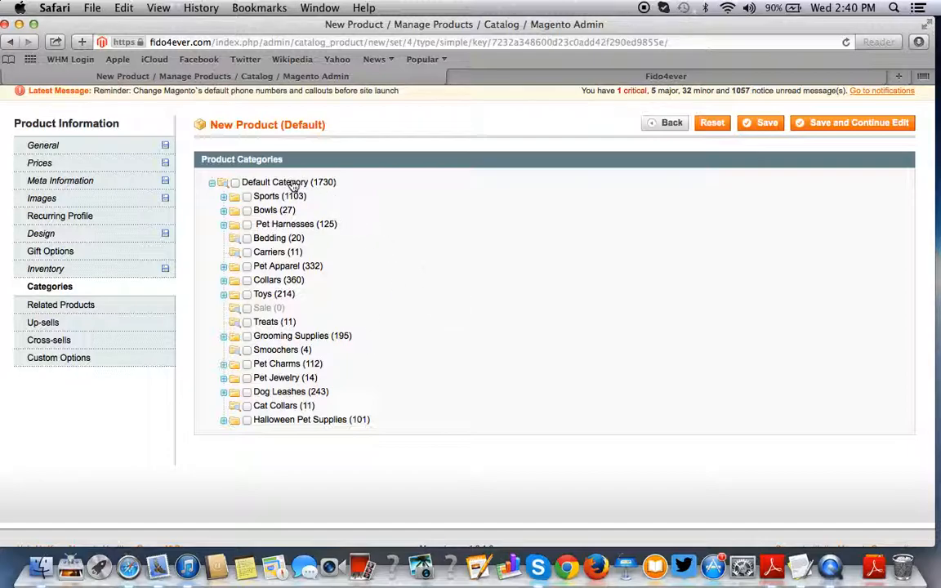
- Tick Default Category, Toys, Dog and Plush Toys in the product's category tree
{"action": "left_click", "coordinate": [236, 183]}
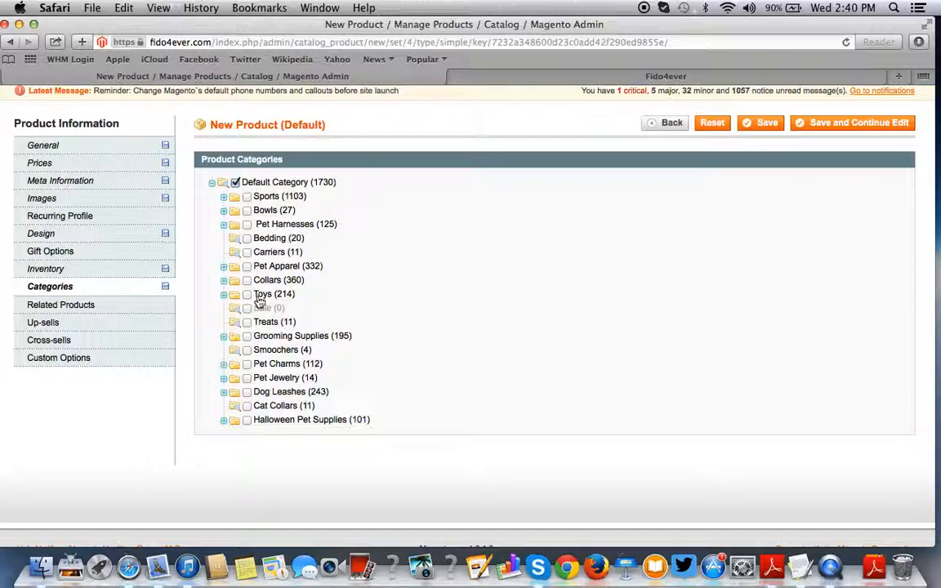
{"action": "left_click", "coordinate": [235, 183]}
{"action": "left_click", "coordinate": [224, 295]}
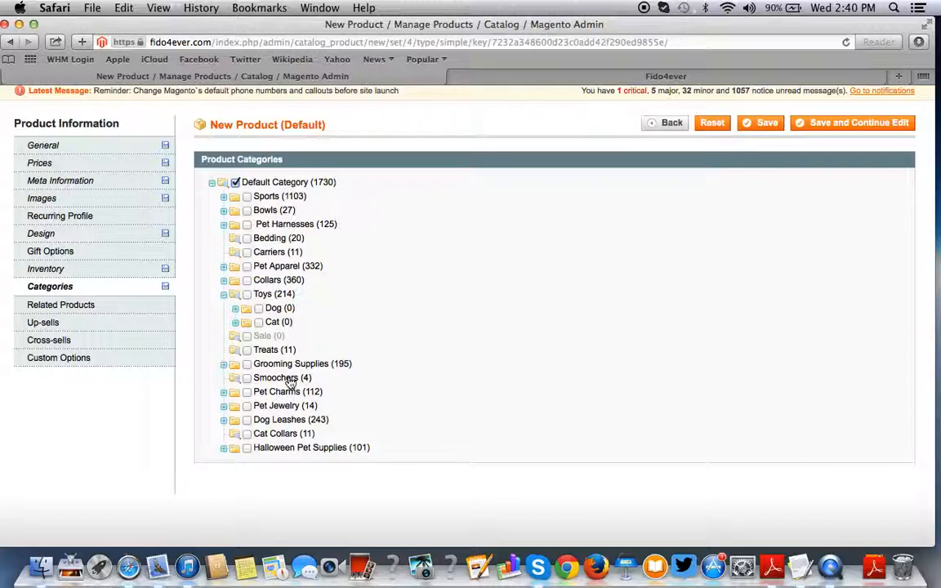
{"action": "left_click", "coordinate": [248, 294]}
{"action": "left_click", "coordinate": [259, 309]}
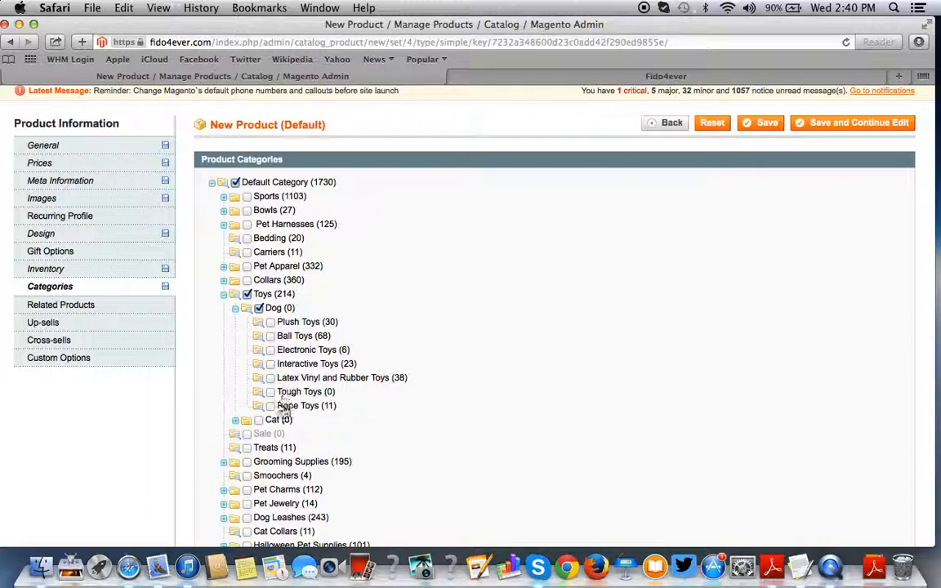
{"action": "left_click", "coordinate": [271, 324]}
{"action": "scroll", "coordinate": [372, 409], "scroll_direction": "down", "scroll_amount": 5}
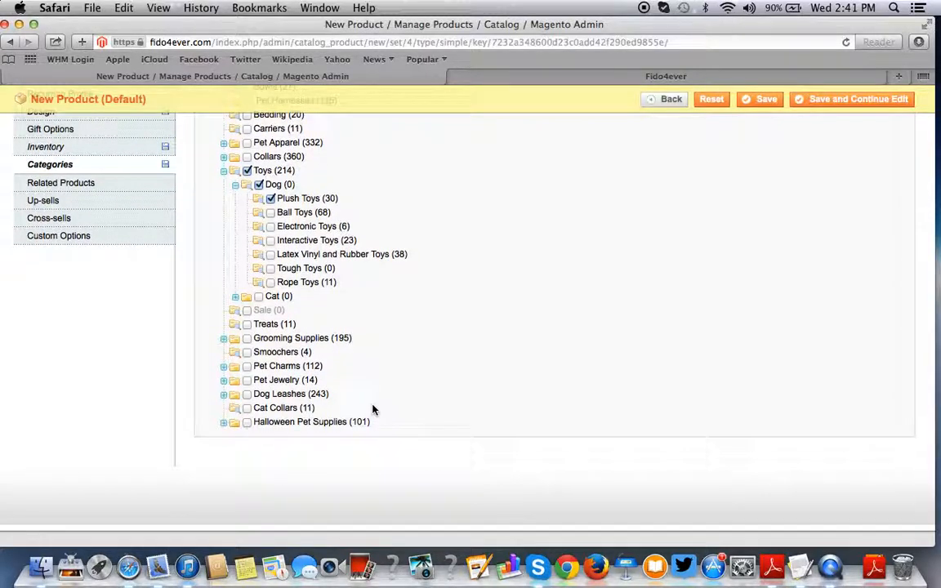
{"action": "scroll", "coordinate": [144, 382], "scroll_direction": "up", "scroll_amount": 3}
{"action": "scroll", "coordinate": [138, 351], "scroll_direction": "up", "scroll_amount": 1}
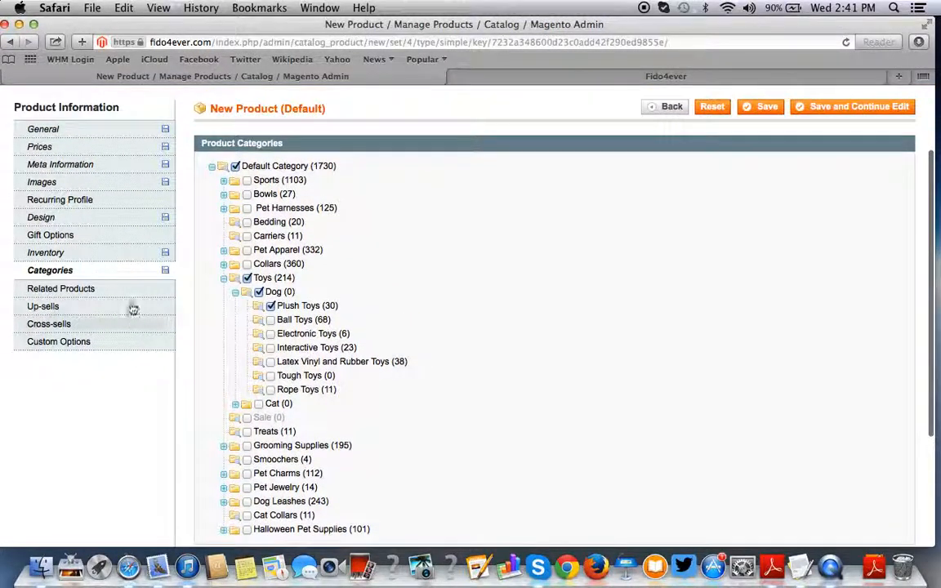
- Filter the Related Products grid by the name 'toys'
{"action": "left_click", "coordinate": [128, 290]}
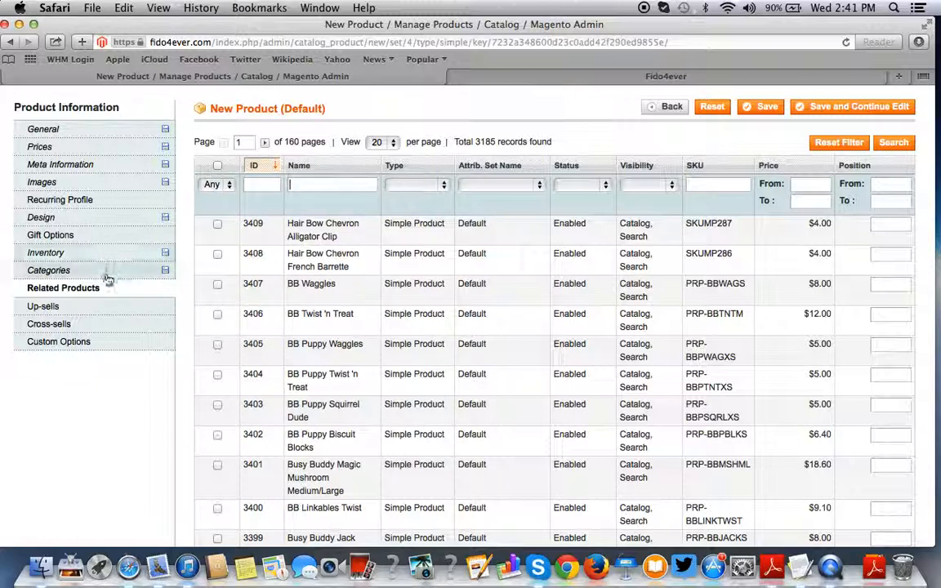
{"action": "left_click", "coordinate": [213, 184]}
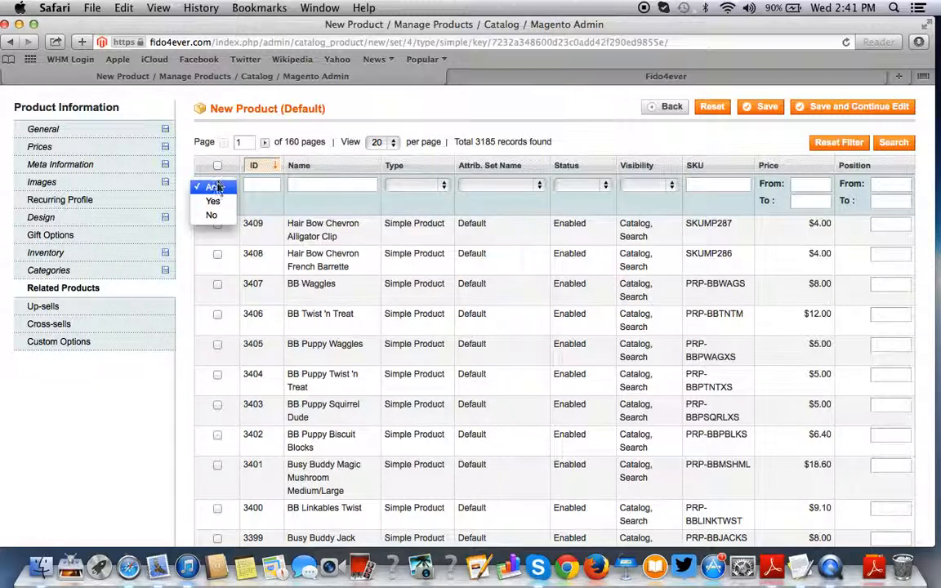
{"action": "left_click", "coordinate": [215, 193]}
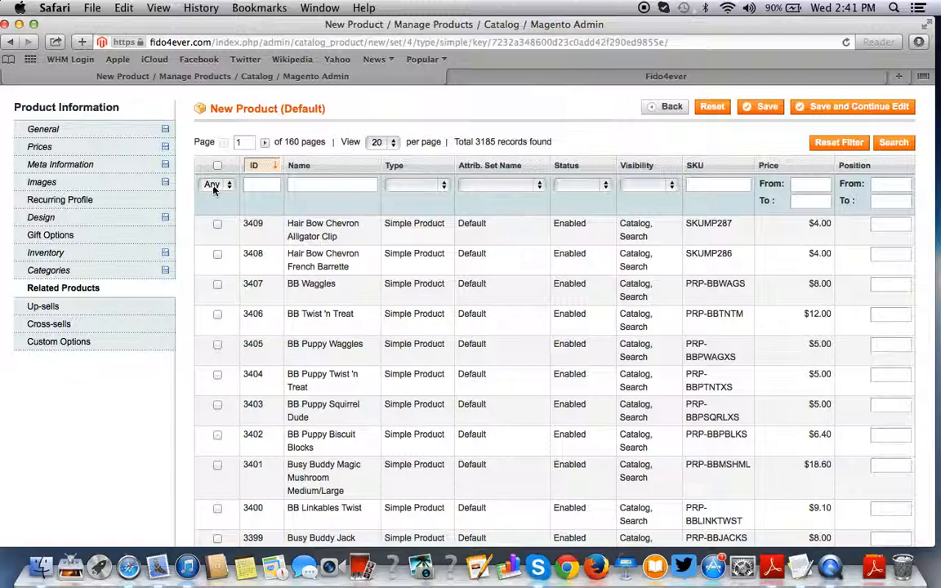
{"action": "left_click", "coordinate": [214, 188]}
{"action": "left_click", "coordinate": [214, 188]}
{"action": "type", "text": "plush toy"}
{"action": "key", "text": "Return"}
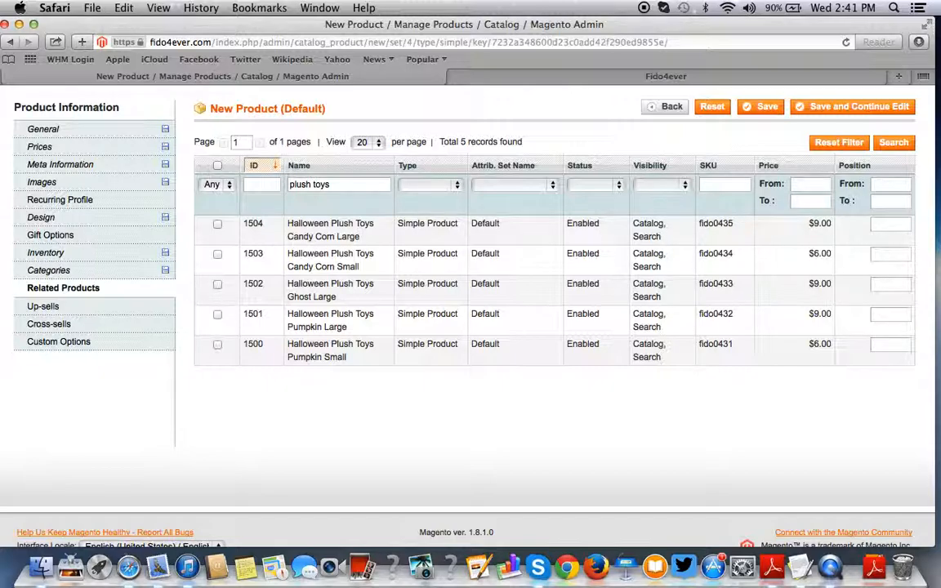
{"action": "double_click", "coordinate": [341, 185]}
{"action": "left_click", "coordinate": [342, 185]}
{"action": "triple_click", "coordinate": [341, 184]}
{"action": "type", "text": "toys"}
{"action": "key", "text": "Return"}
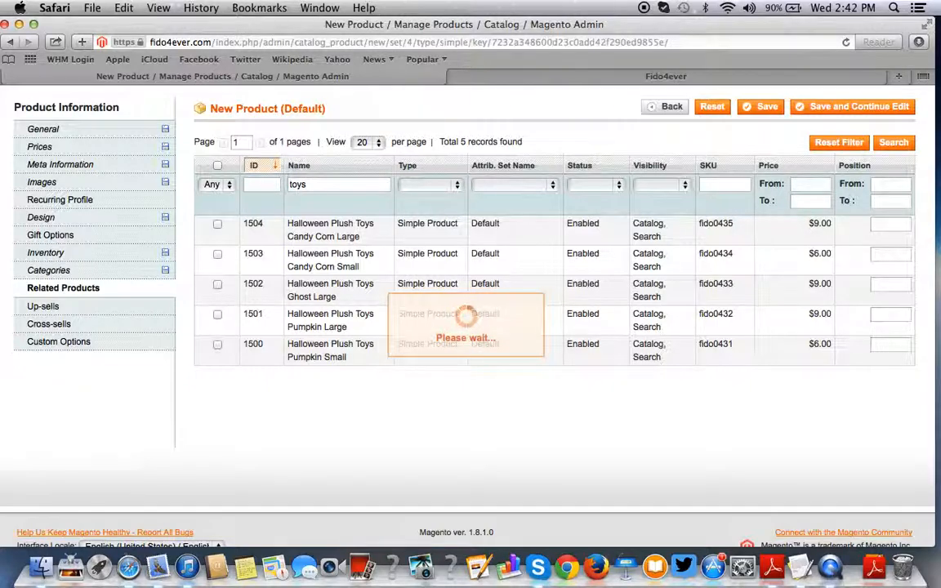
- Tick product 1518 and Toys Baby Mouse Powder Blue as related products
{"action": "scroll", "coordinate": [327, 253], "scroll_direction": "down", "scroll_amount": 2}
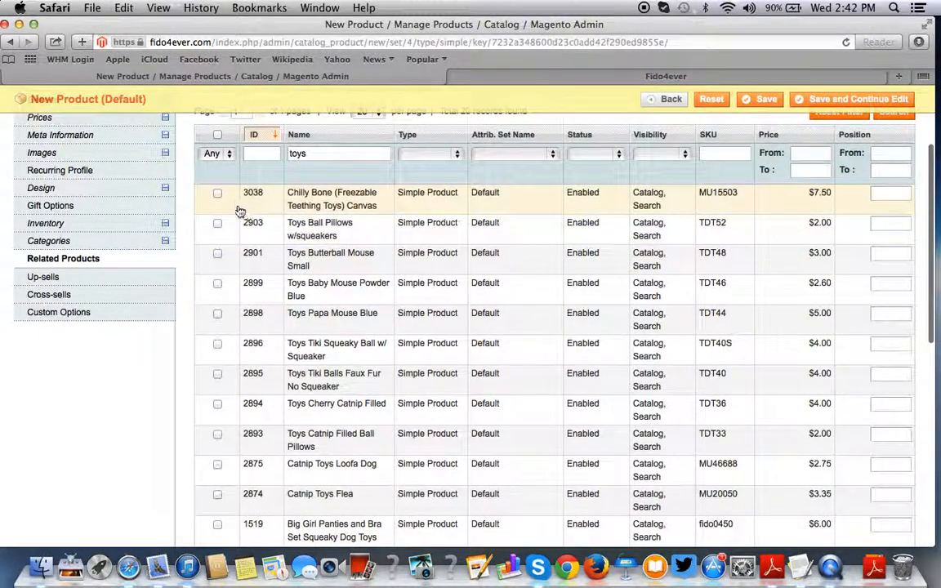
{"action": "scroll", "coordinate": [217, 194], "scroll_direction": "down", "scroll_amount": 5}
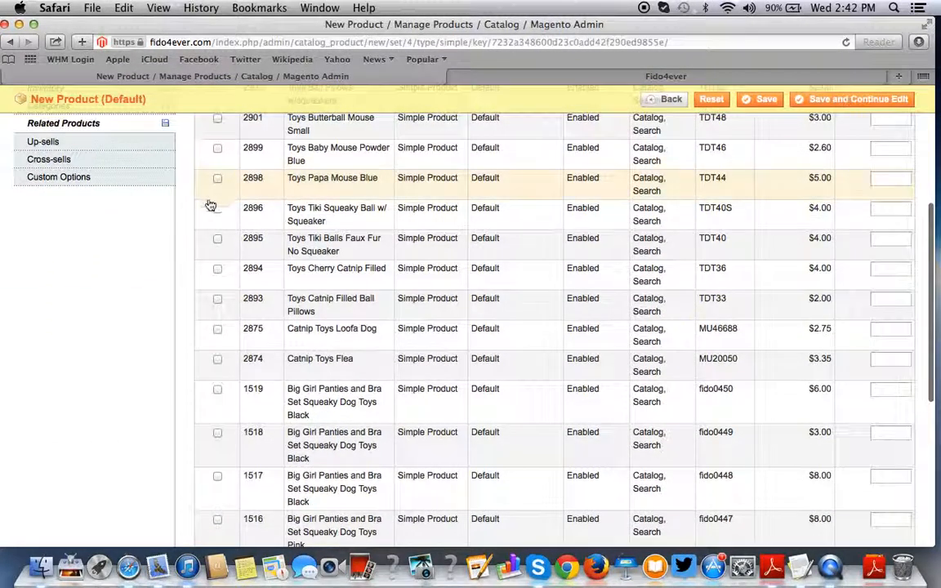
{"action": "scroll", "coordinate": [217, 209], "scroll_direction": "down", "scroll_amount": 7}
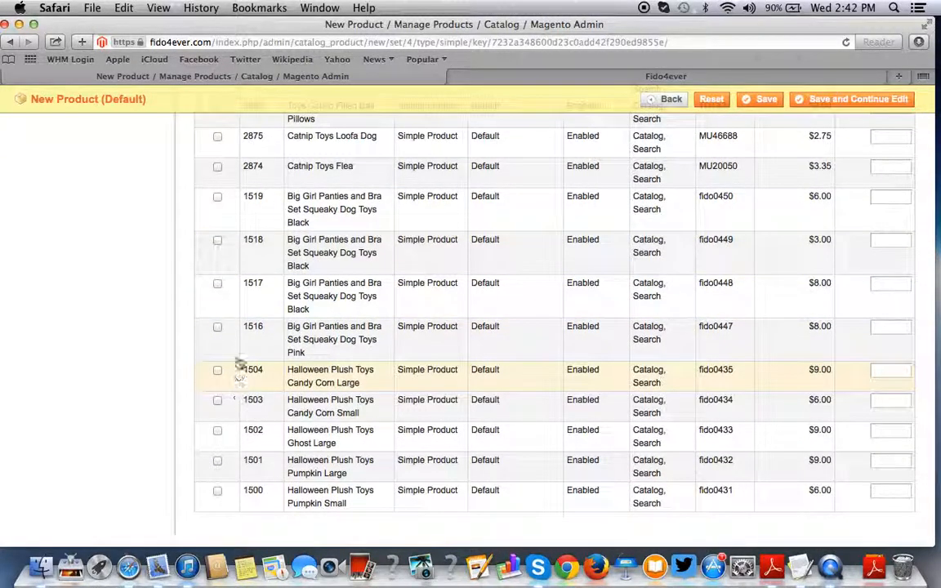
{"action": "left_click", "coordinate": [217, 240]}
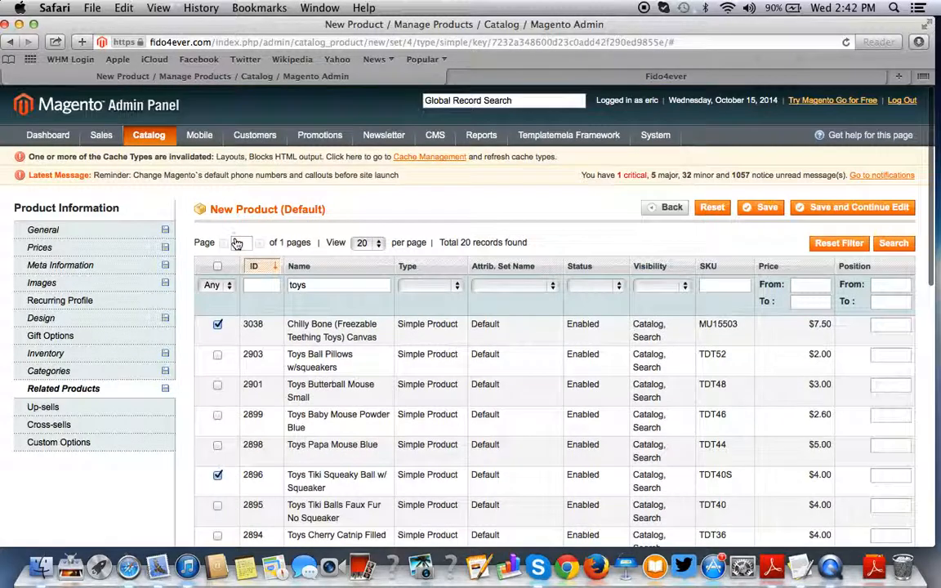
{"action": "scroll", "coordinate": [265, 396], "scroll_direction": "down", "scroll_amount": 5}
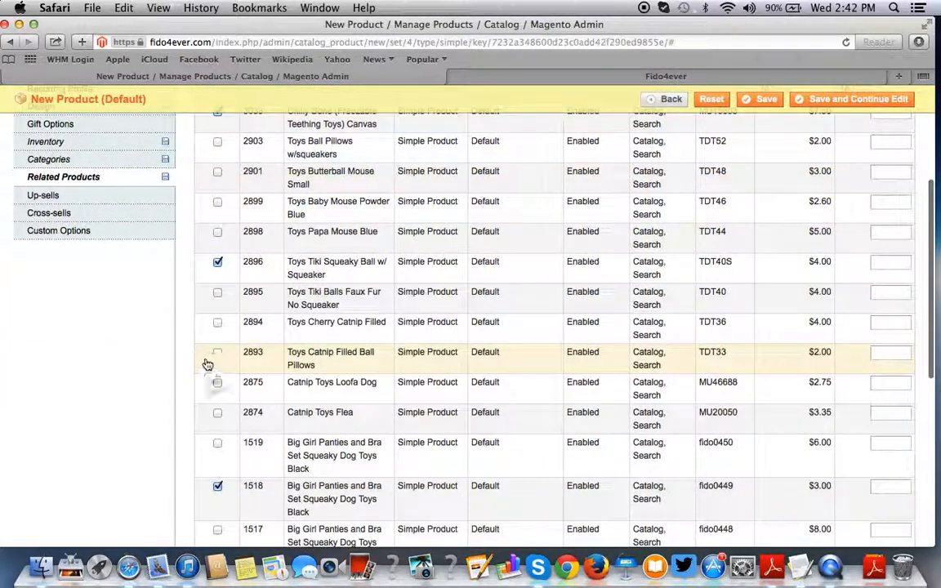
{"action": "scroll", "coordinate": [243, 245], "scroll_direction": "up", "scroll_amount": 2}
{"action": "scroll", "coordinate": [242, 244], "scroll_direction": "up", "scroll_amount": 1}
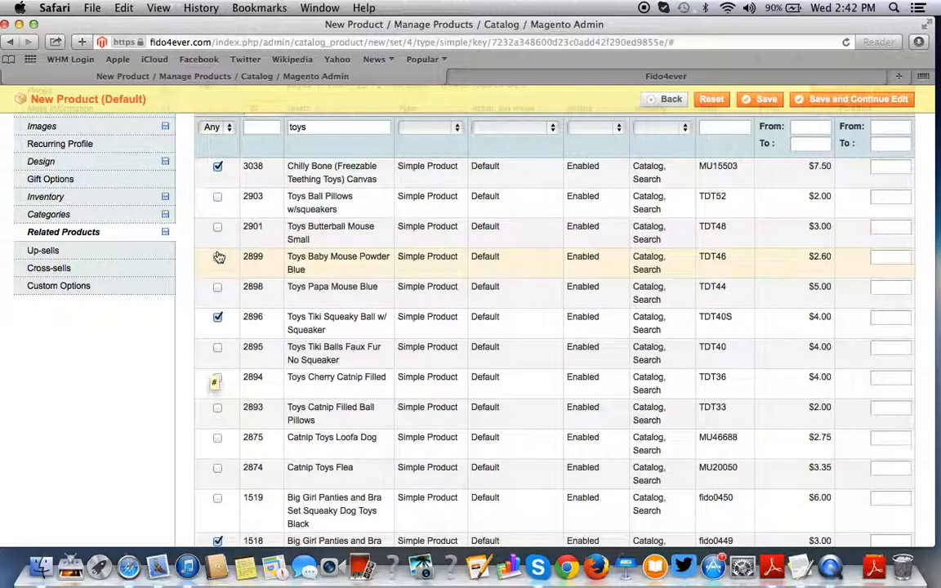
{"action": "left_click", "coordinate": [217, 257]}
{"action": "scroll", "coordinate": [217, 257], "scroll_direction": "up", "scroll_amount": 5}
{"action": "scroll", "coordinate": [413, 375], "scroll_direction": "down", "scroll_amount": 3}
{"action": "scroll", "coordinate": [412, 369], "scroll_direction": "down", "scroll_amount": 3}
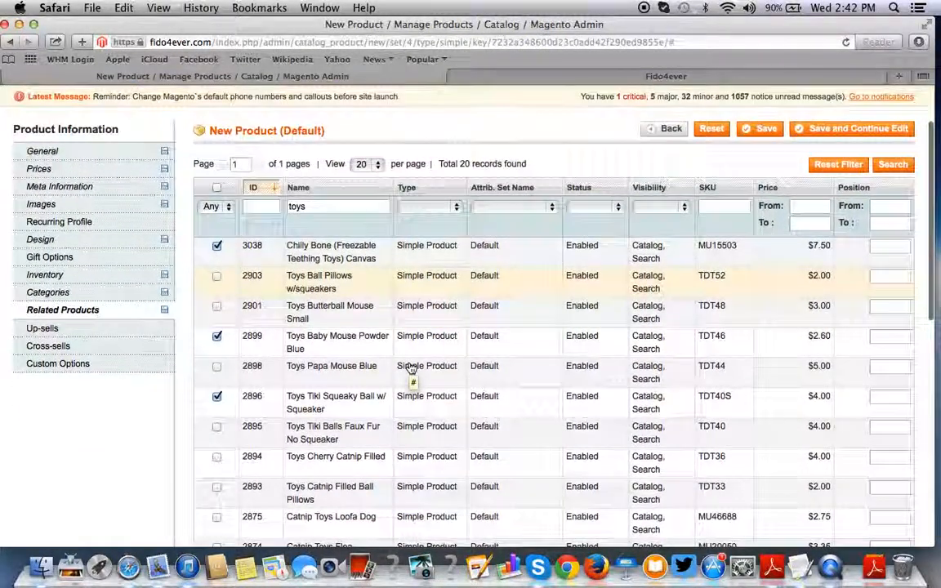
{"action": "scroll", "coordinate": [412, 372], "scroll_direction": "down", "scroll_amount": 3}
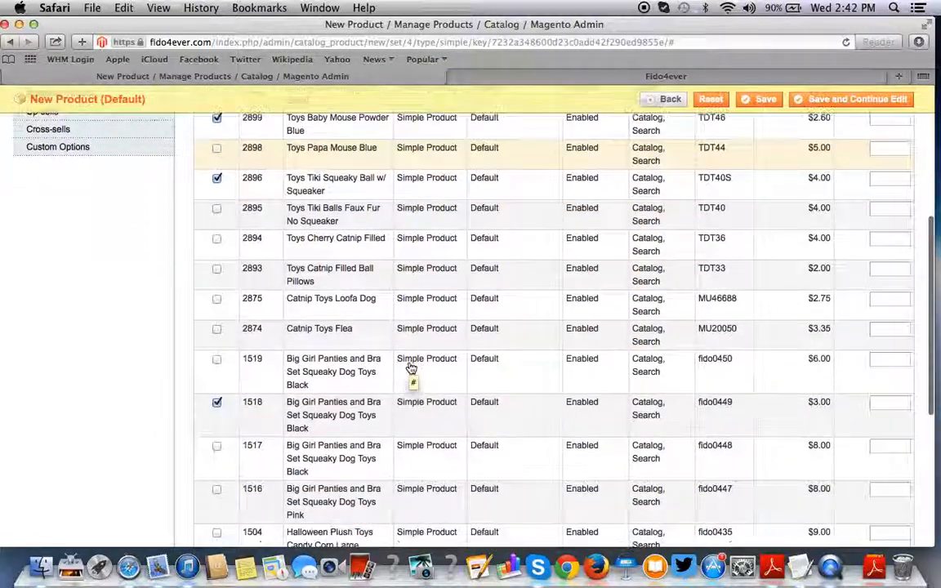
{"action": "scroll", "coordinate": [412, 374], "scroll_direction": "up", "scroll_amount": 6}
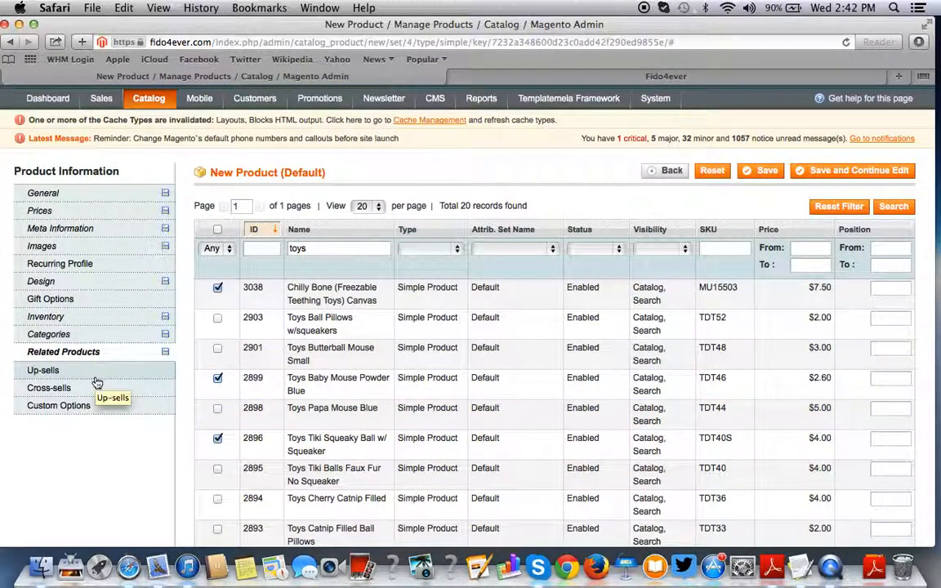
- Filter by 'toys' and tick Tiki Squeaky Ball, Papa Mouse Blue, Chilly Bone and Butterball Mouse as up-sells
{"action": "left_click", "coordinate": [96, 377]}
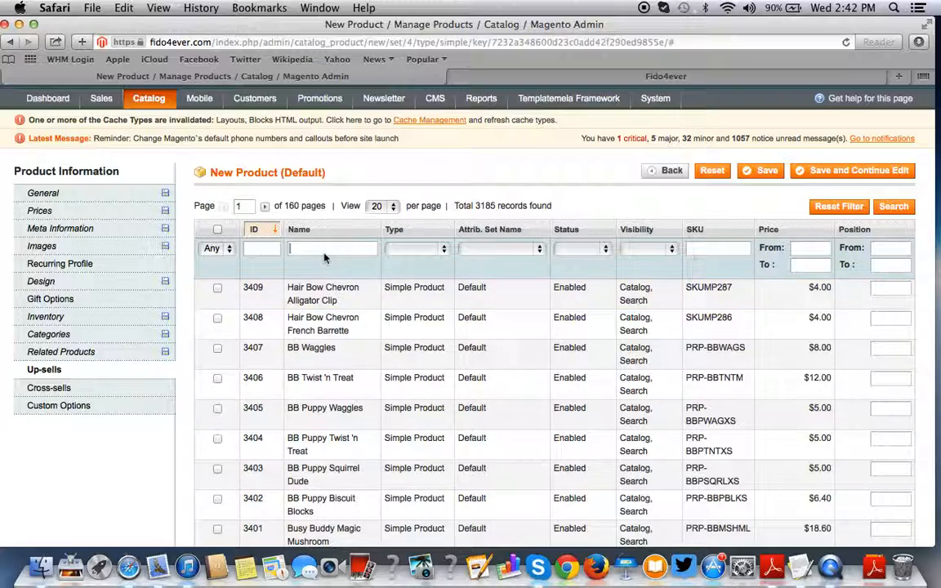
{"action": "key", "text": "Return"}
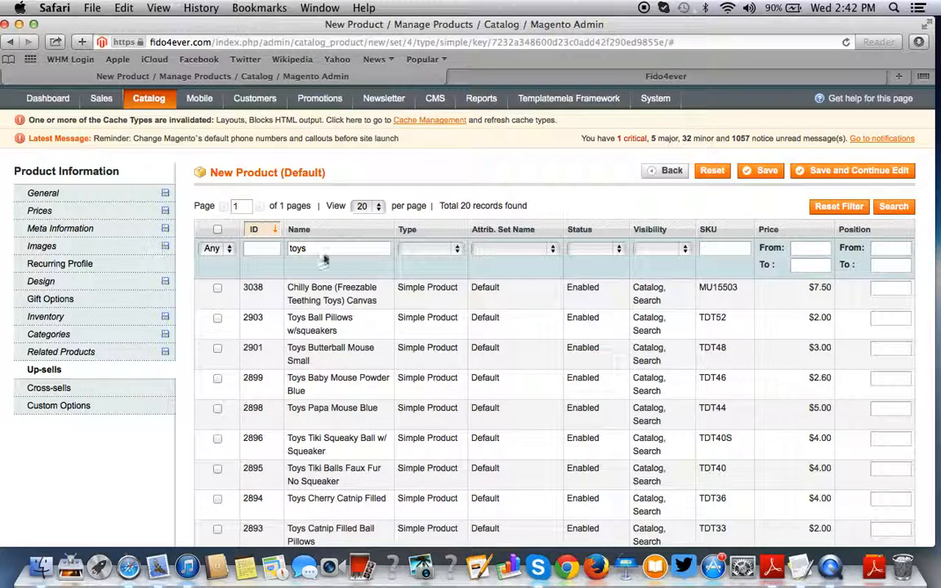
{"action": "scroll", "coordinate": [337, 380], "scroll_direction": "down", "scroll_amount": 1}
{"action": "left_click", "coordinate": [217, 397]}
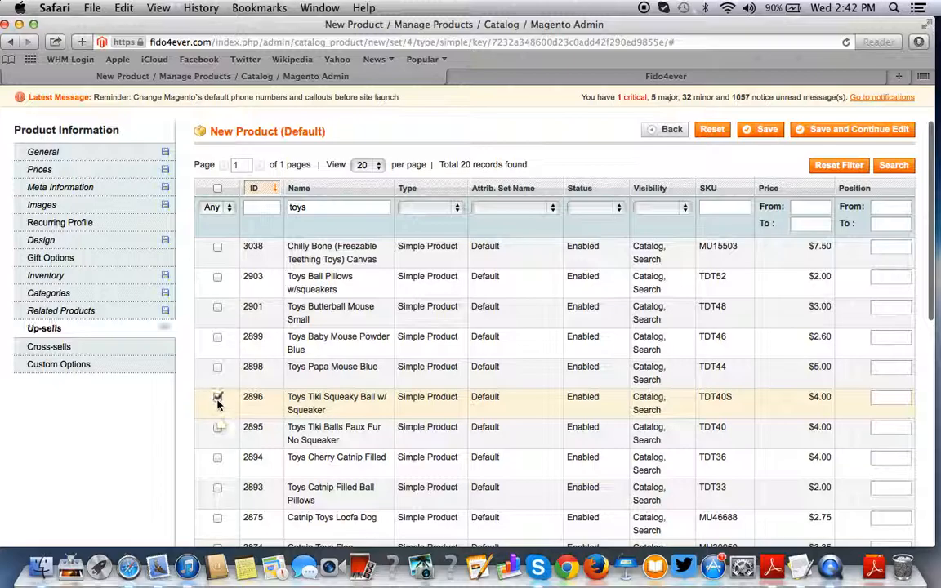
{"action": "left_click", "coordinate": [217, 367]}
{"action": "scroll", "coordinate": [217, 360], "scroll_direction": "up", "scroll_amount": 2}
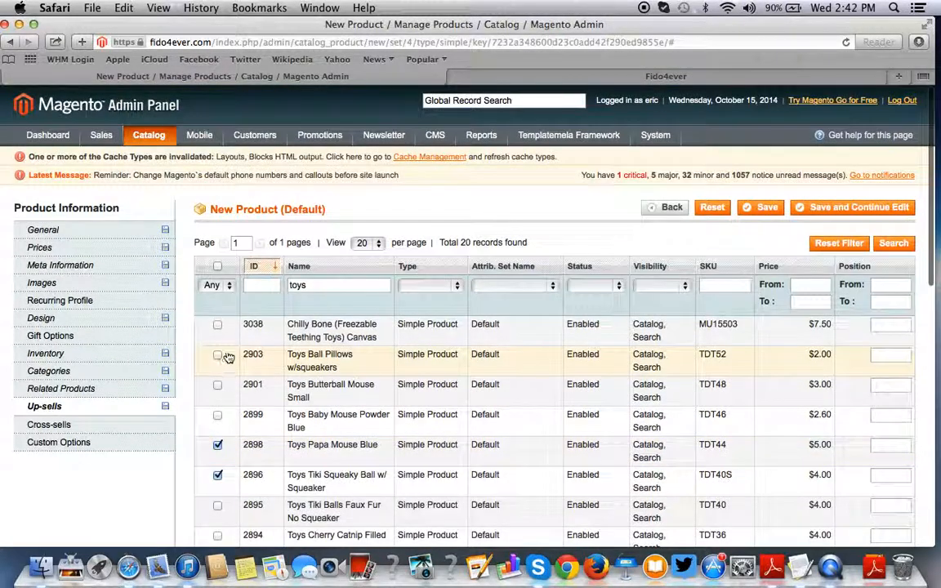
{"action": "left_click", "coordinate": [217, 325]}
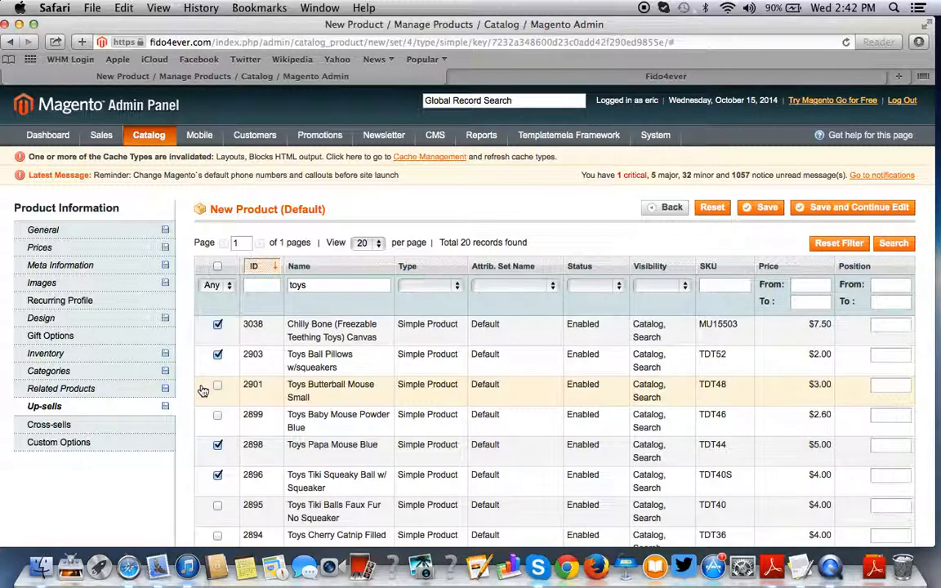
{"action": "left_click", "coordinate": [217, 387]}
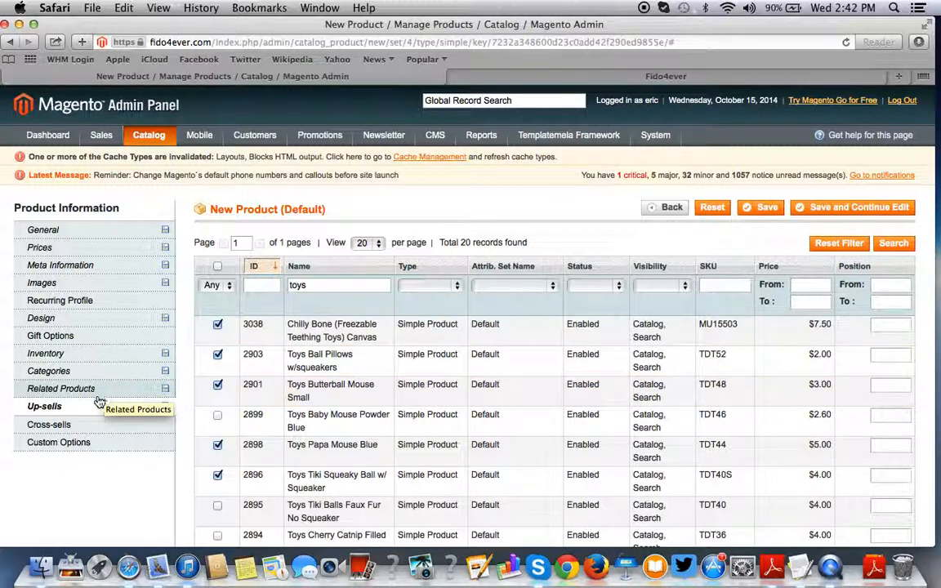
- Filter by 'toys' and tick Chilly Bone, Ball Pillows, Butterball Mouse, Baby Mouse and Papa Mouse as cross-sells
{"action": "scroll", "coordinate": [87, 356], "scroll_direction": "down", "scroll_amount": 3}
{"action": "left_click", "coordinate": [88, 316]}
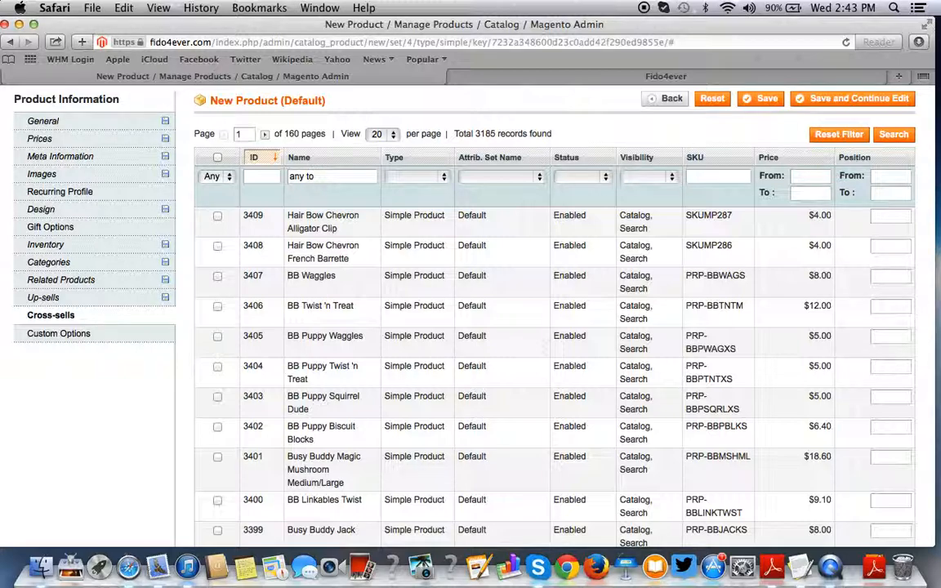
{"action": "type", "text": "t"}
{"action": "key", "text": "Return"}
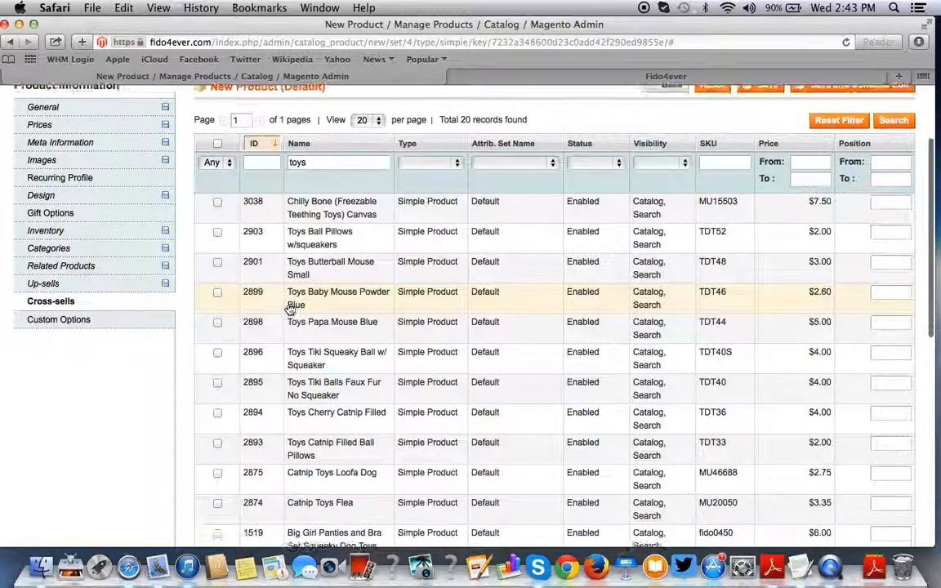
{"action": "scroll", "coordinate": [287, 309], "scroll_direction": "down", "scroll_amount": 2}
{"action": "scroll", "coordinate": [269, 278], "scroll_direction": "up", "scroll_amount": 1}
{"action": "left_click", "coordinate": [217, 184]}
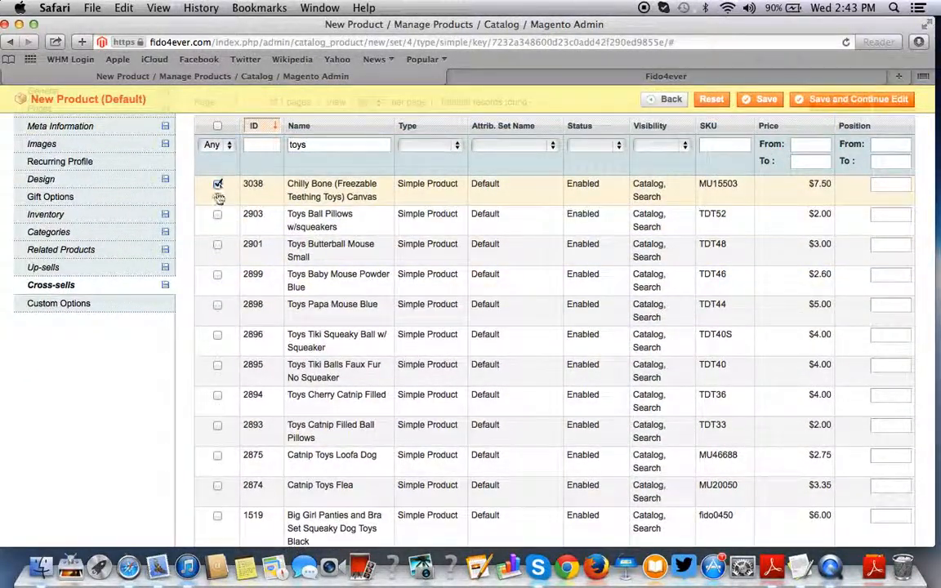
{"action": "left_click", "coordinate": [217, 214]}
{"action": "left_click", "coordinate": [217, 244]}
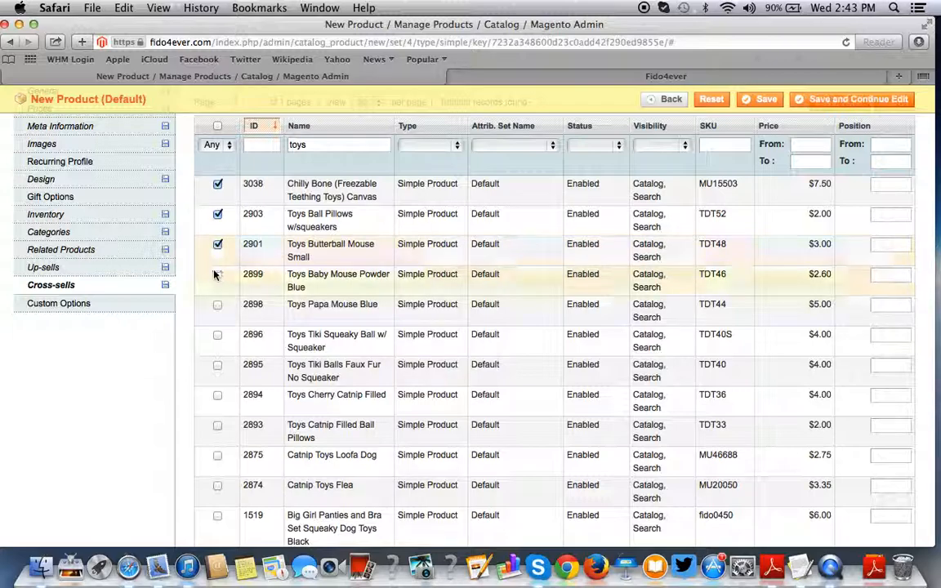
{"action": "left_click", "coordinate": [217, 275]}
{"action": "left_click", "coordinate": [217, 305]}
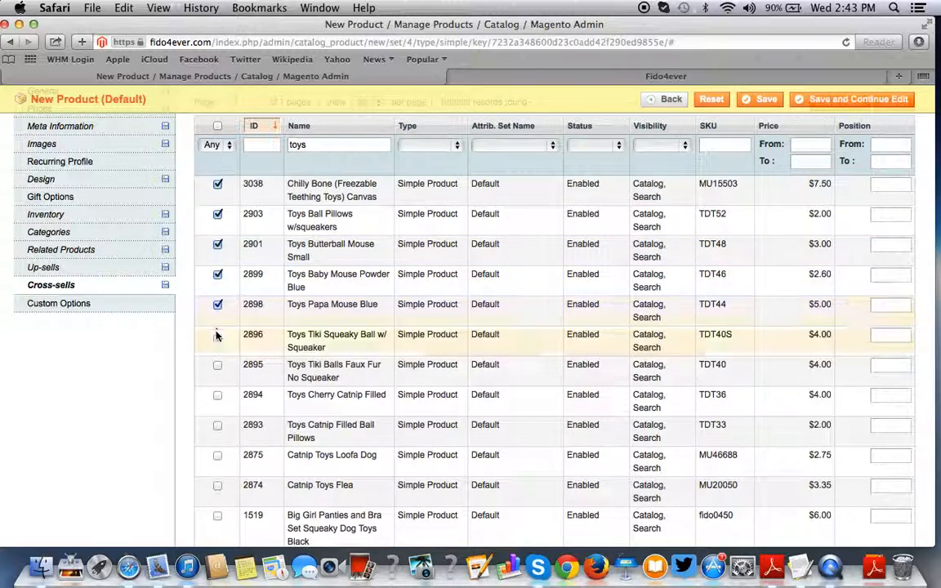
{"action": "left_click", "coordinate": [105, 303]}
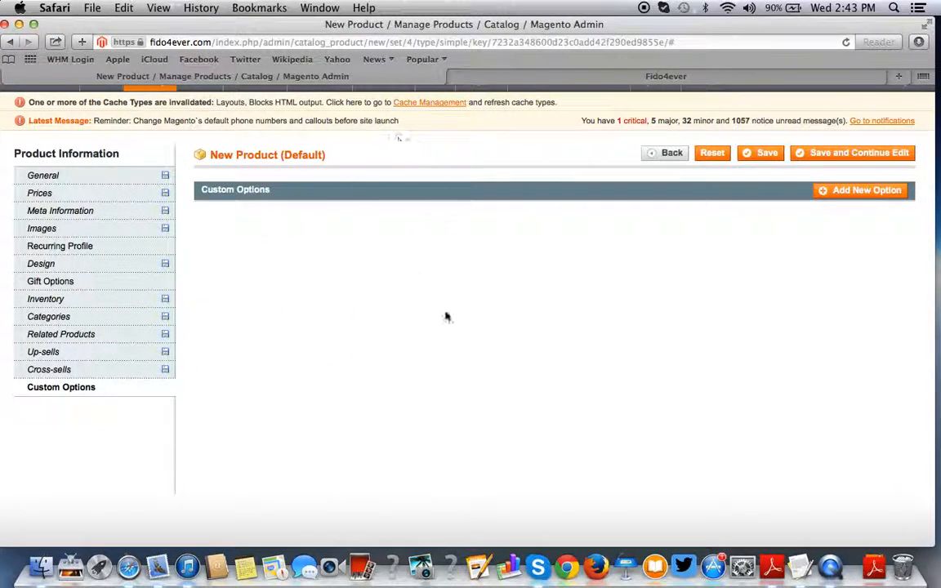
- Go back to the General details and try saving the product
{"action": "left_click", "coordinate": [112, 184]}
{"action": "left_click", "coordinate": [776, 155]}
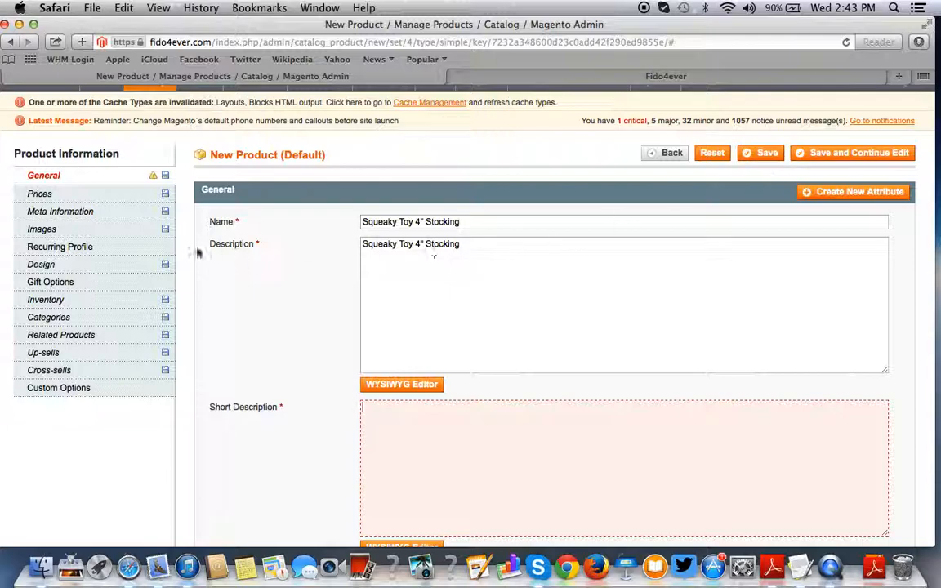
{"action": "scroll", "coordinate": [361, 245], "scroll_direction": "down", "scroll_amount": 3}
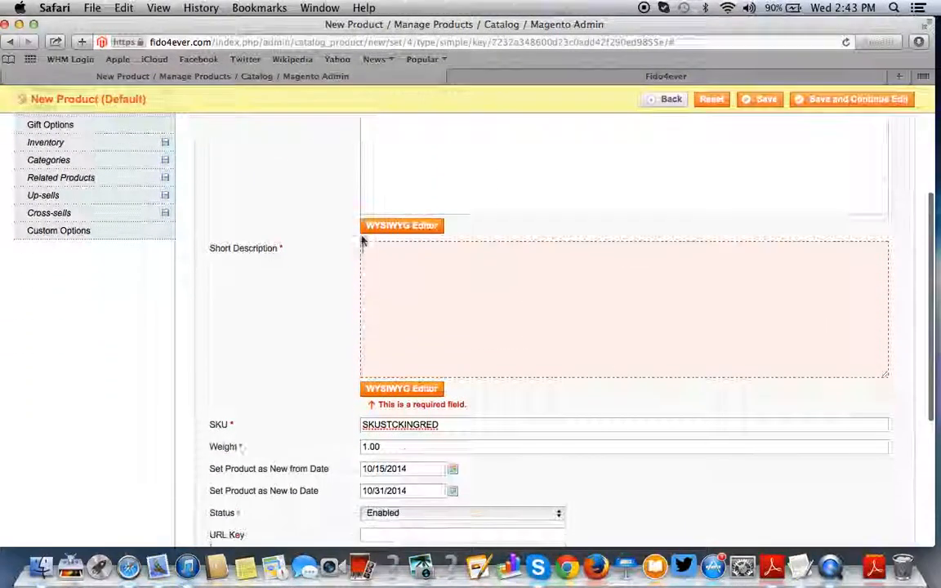
{"action": "scroll", "coordinate": [452, 233], "scroll_direction": "up", "scroll_amount": 3}
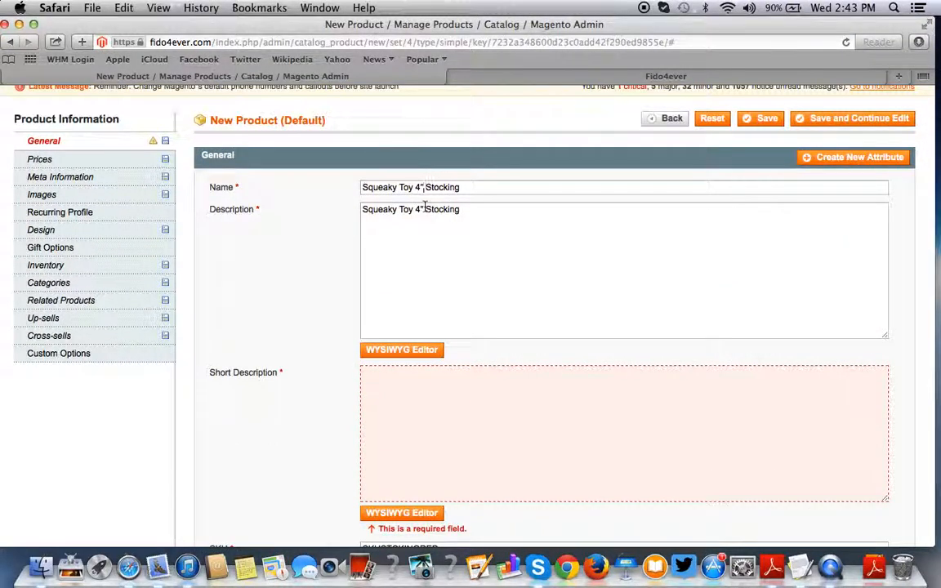
- Paste Squeaky Toy 4" Stocking into Short Description and save the product as ID 3410
{"action": "triple_click", "coordinate": [425, 209]}
{"action": "key", "text": "super+c"}
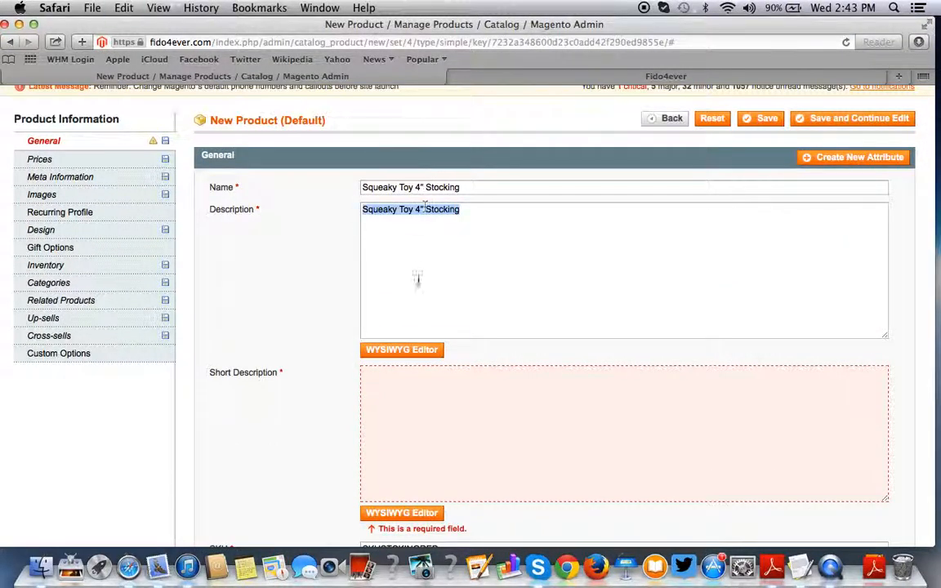
{"action": "left_click", "coordinate": [408, 391]}
{"action": "key", "text": "super+v"}
{"action": "scroll", "coordinate": [408, 393], "scroll_direction": "down", "scroll_amount": 1}
{"action": "scroll", "coordinate": [408, 392], "scroll_direction": "down", "scroll_amount": 3}
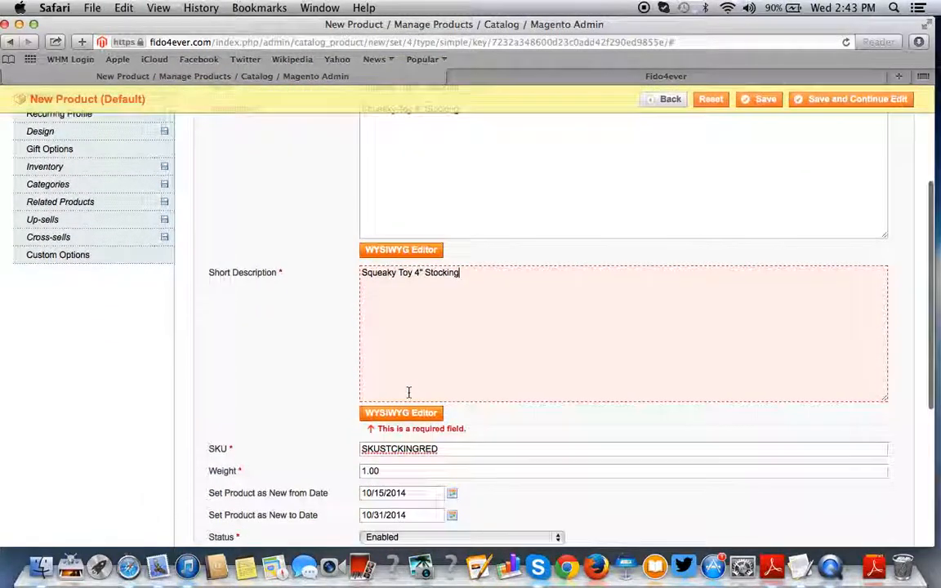
{"action": "scroll", "coordinate": [317, 433], "scroll_direction": "up", "scroll_amount": 5}
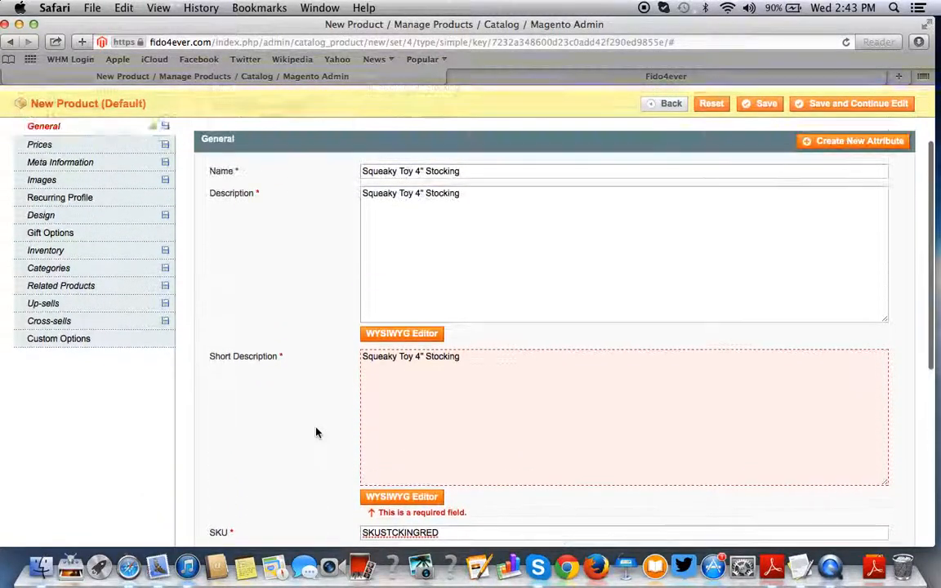
{"action": "scroll", "coordinate": [317, 432], "scroll_direction": "down", "scroll_amount": 10}
{"action": "scroll", "coordinate": [317, 433], "scroll_direction": "up", "scroll_amount": 10}
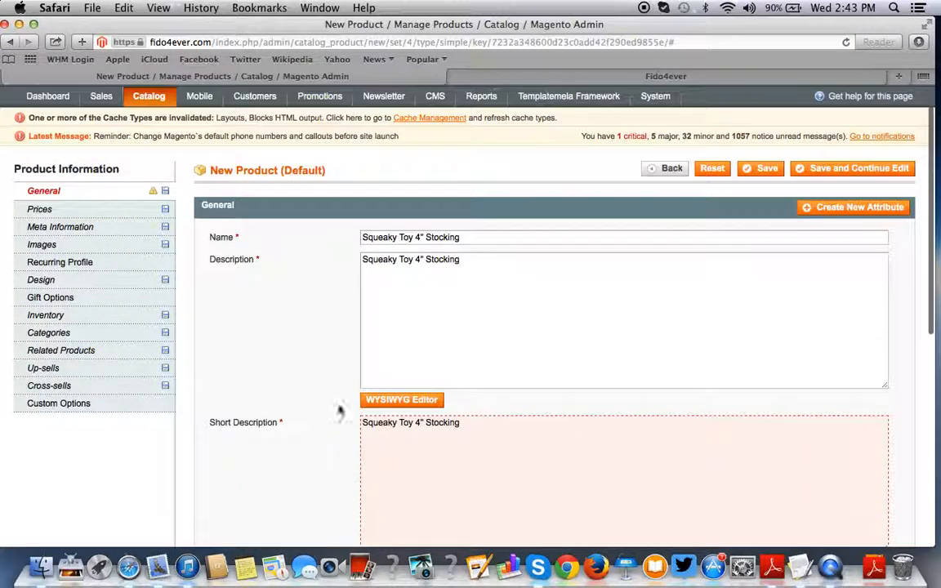
{"action": "left_click", "coordinate": [767, 168]}
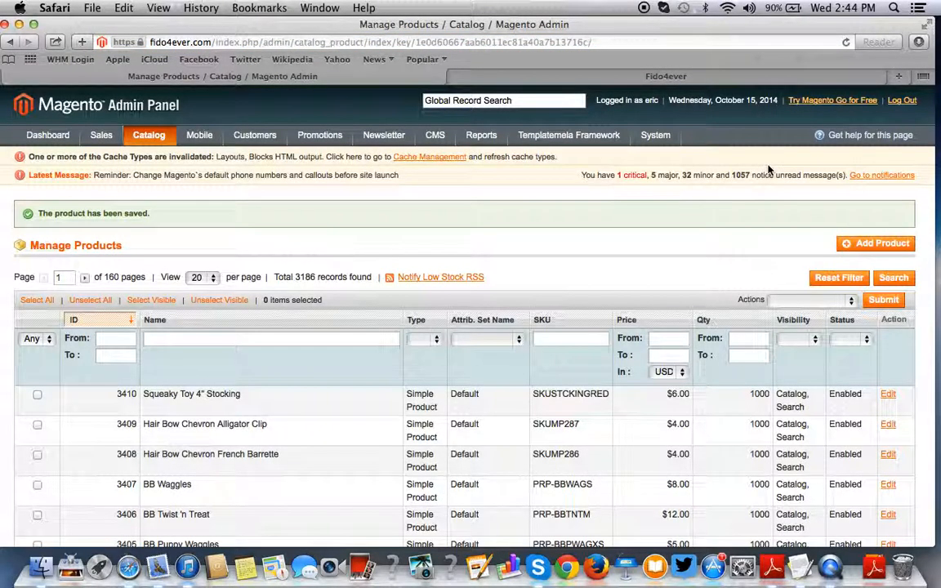
- Search the Fido4ever store for Squeaky Toy 4" Stocking and open its product page
{"action": "left_click", "coordinate": [664, 76]}
{"action": "scroll", "coordinate": [357, 327], "scroll_direction": "up", "scroll_amount": 5}
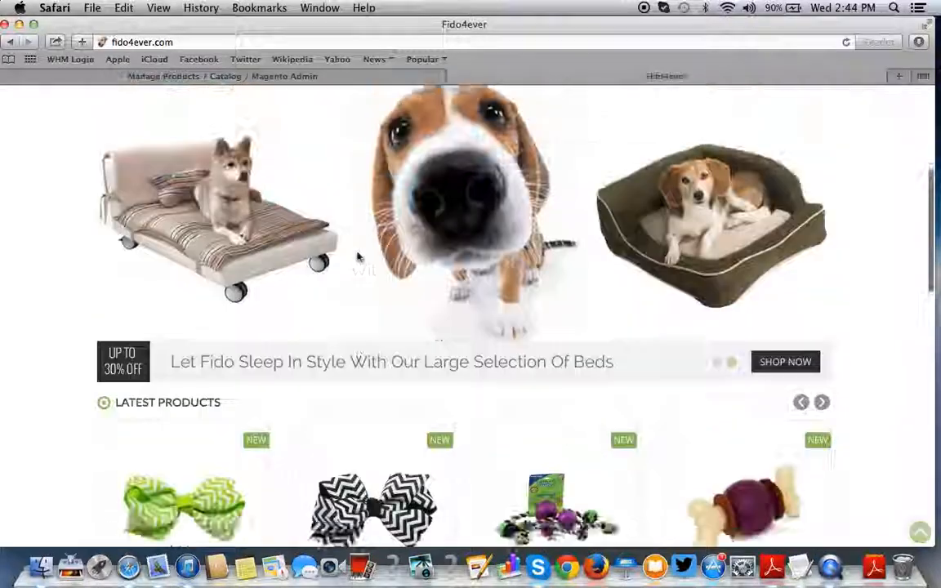
{"action": "scroll", "coordinate": [533, 125], "scroll_direction": "up", "scroll_amount": 4}
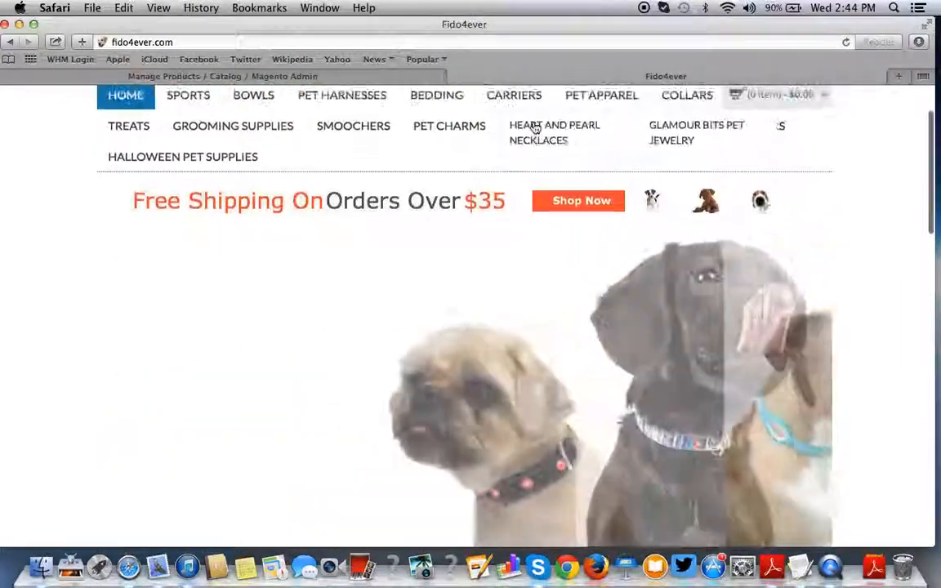
{"action": "left_click", "coordinate": [715, 96]}
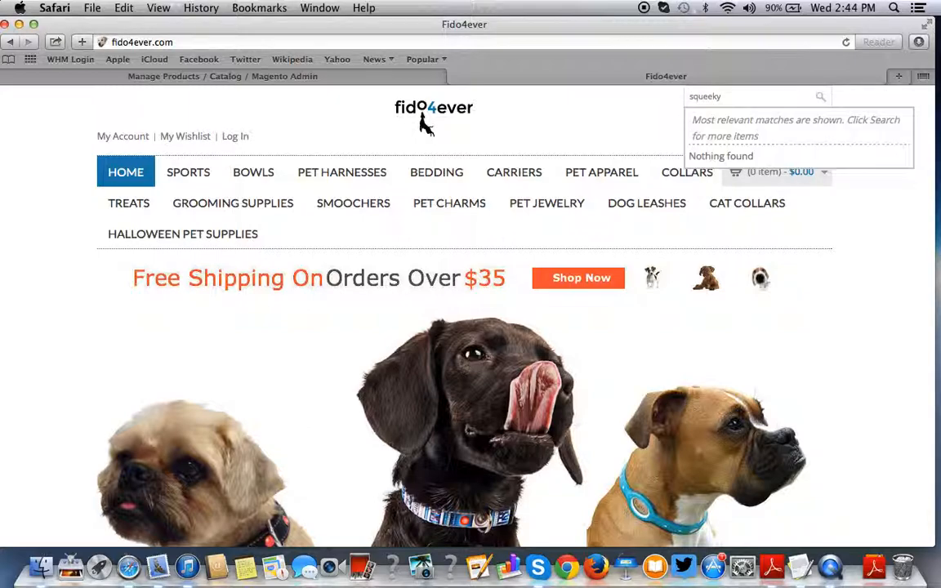
{"action": "key", "text": "super+a"}
{"action": "key", "text": "BackSpace"}
{"action": "key", "text": "super+v"}
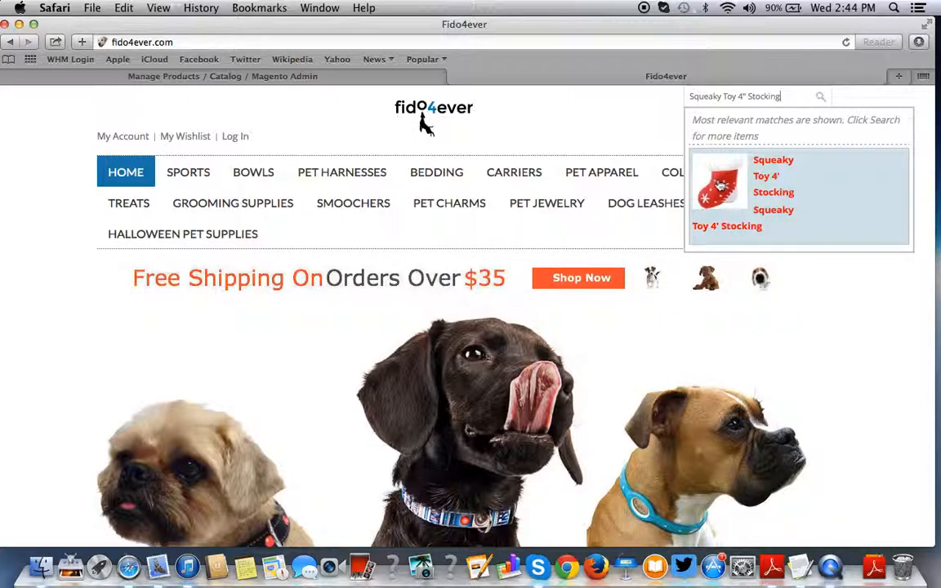
{"action": "left_click", "coordinate": [713, 182]}
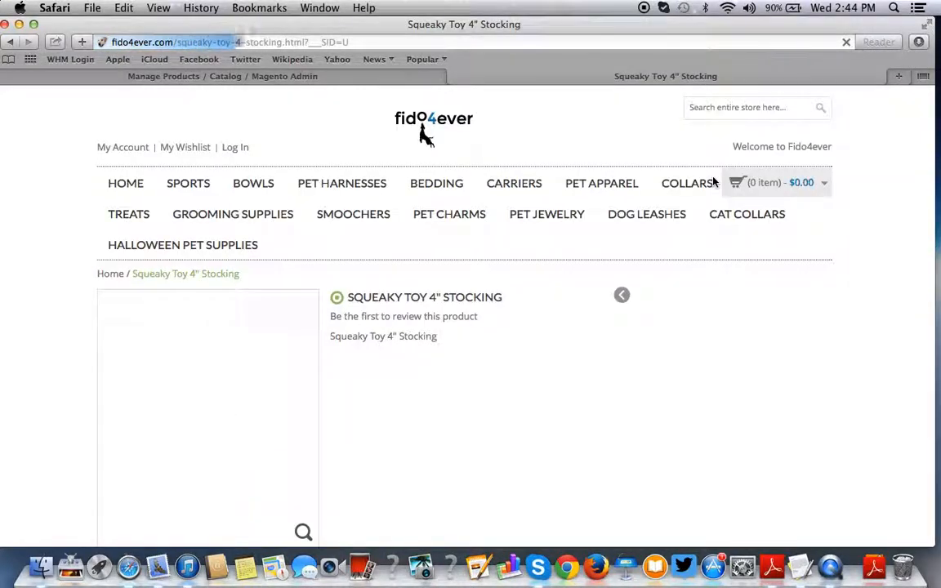
- Scroll the product page to review the $4.99 price and related products
{"action": "scroll", "coordinate": [422, 95], "scroll_direction": "down", "scroll_amount": 5}
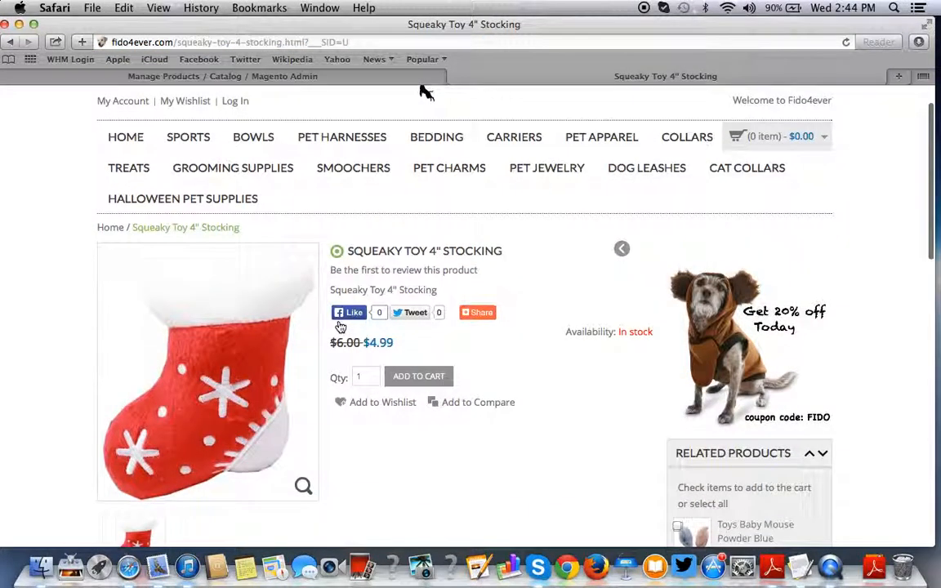
{"action": "mouse_move", "coordinate": [255, 158]}
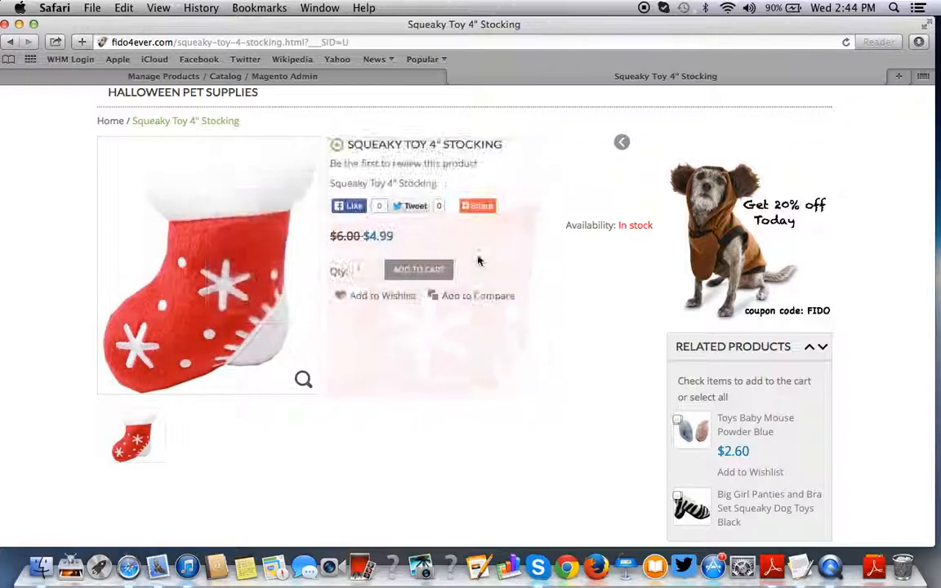
{"action": "scroll", "coordinate": [478, 261], "scroll_direction": "down", "scroll_amount": 5}
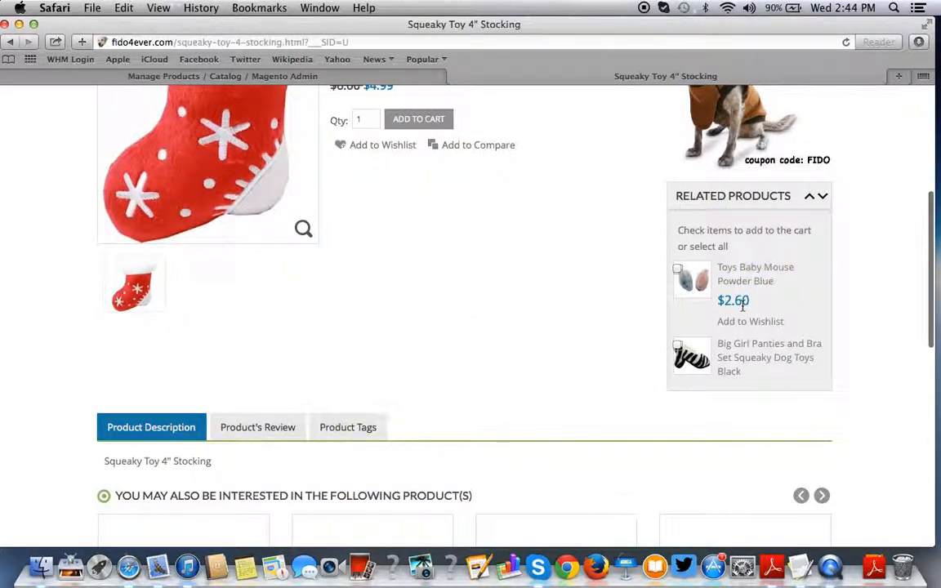
{"action": "scroll", "coordinate": [742, 309], "scroll_direction": "down", "scroll_amount": 5}
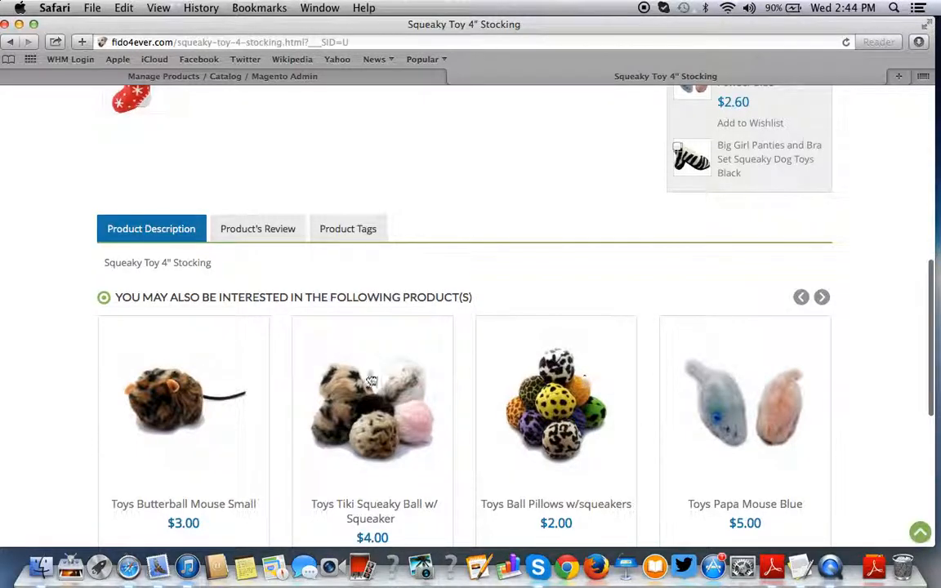
{"action": "scroll", "coordinate": [600, 411], "scroll_direction": "down", "scroll_amount": 4}
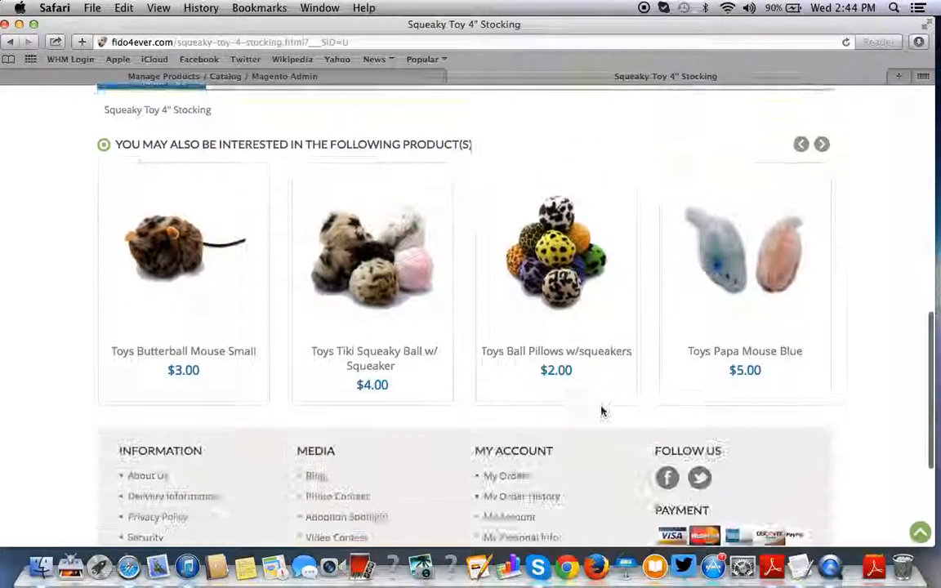
{"action": "scroll", "coordinate": [600, 412], "scroll_direction": "up", "scroll_amount": 6}
{"action": "scroll", "coordinate": [600, 412], "scroll_direction": "up", "scroll_amount": 5}
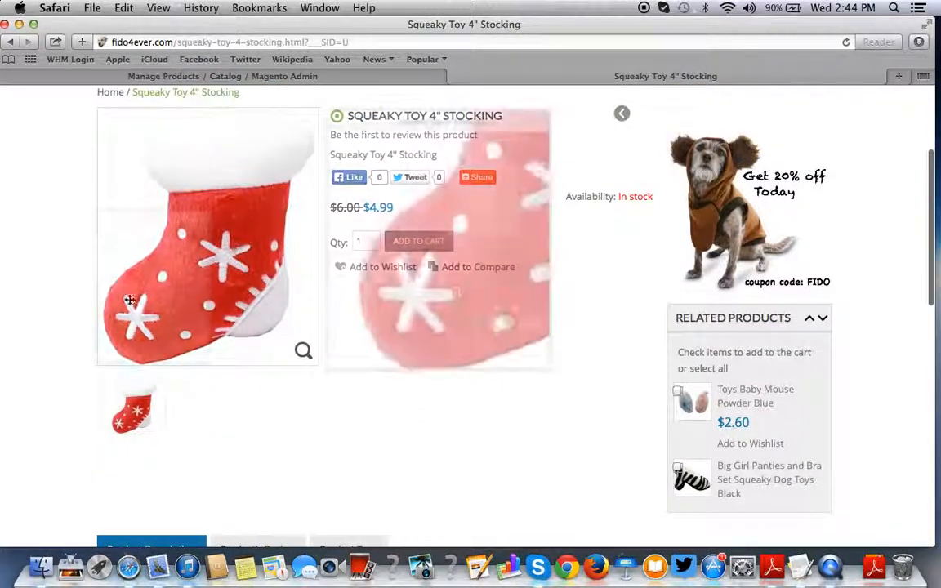
{"action": "scroll", "coordinate": [487, 420], "scroll_direction": "down", "scroll_amount": 9}
{"action": "scroll", "coordinate": [487, 419], "scroll_direction": "up", "scroll_amount": 13}
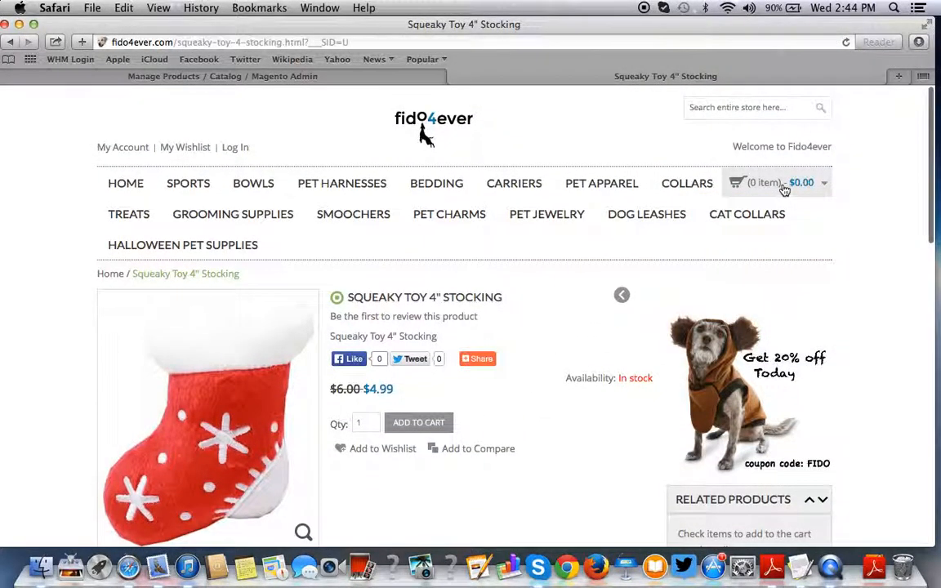
{"action": "scroll", "coordinate": [365, 372], "scroll_direction": "down", "scroll_amount": 2}
- Add the stocking and the Toys Baby Mouse Powder Blue to the storefront cart
{"action": "left_click", "coordinate": [409, 341]}
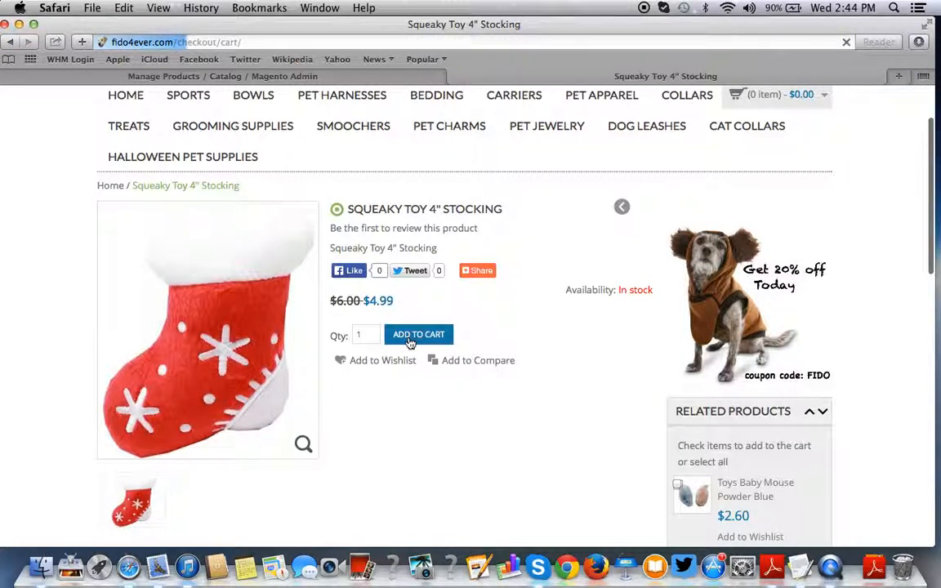
{"action": "scroll", "coordinate": [409, 342], "scroll_direction": "down", "scroll_amount": 2}
{"action": "scroll", "coordinate": [409, 341], "scroll_direction": "down", "scroll_amount": 10}
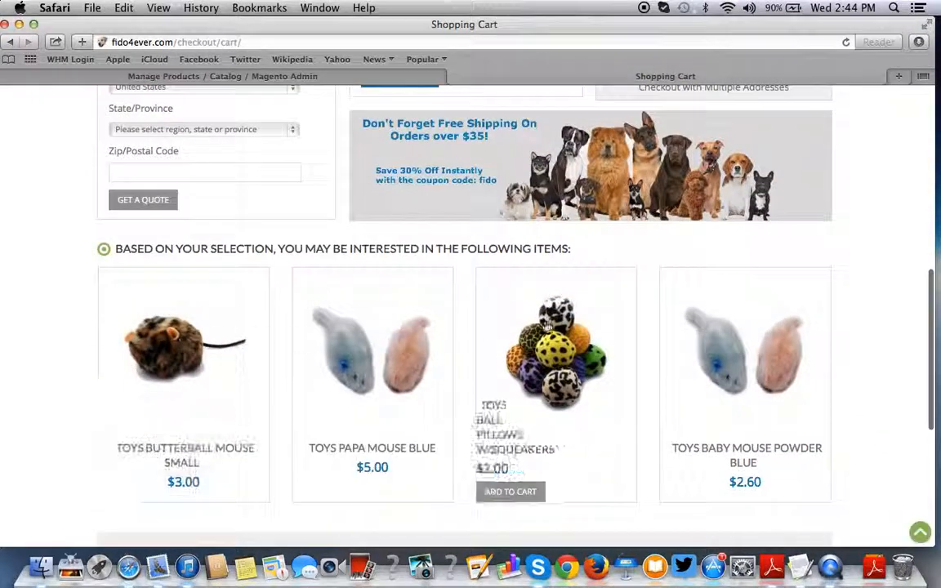
{"action": "left_click", "coordinate": [738, 329]}
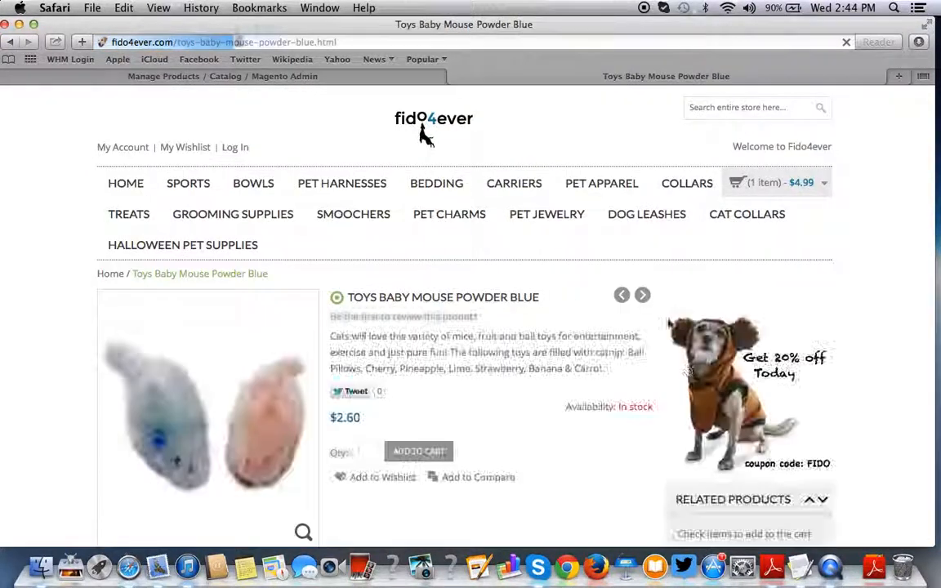
{"action": "left_click", "coordinate": [430, 455]}
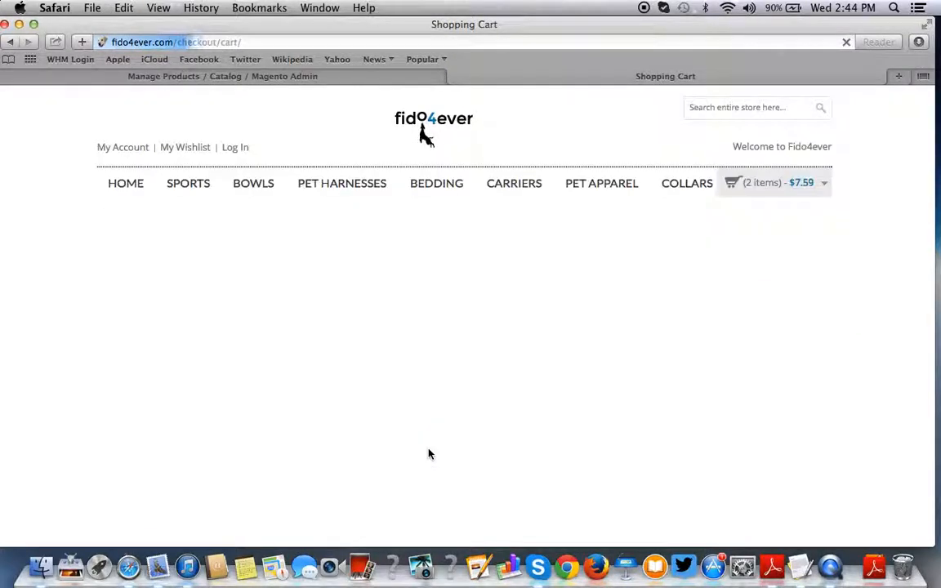
- Apply coupon 'fido' in the cart, giving $1.52 off and a $6.07 grand total
{"action": "scroll", "coordinate": [430, 455], "scroll_direction": "down", "scroll_amount": 5}
{"action": "scroll", "coordinate": [430, 455], "scroll_direction": "down", "scroll_amount": 5}
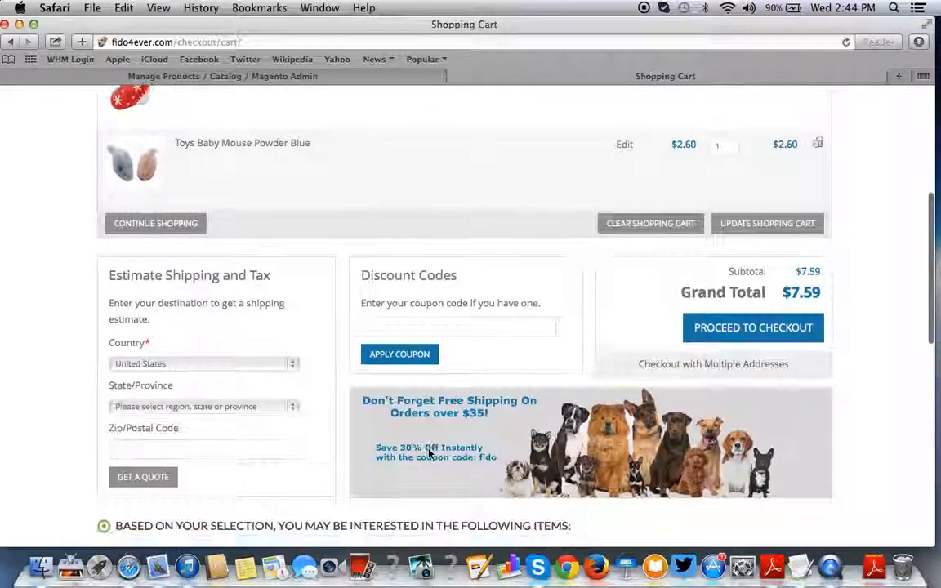
{"action": "scroll", "coordinate": [430, 455], "scroll_direction": "down", "scroll_amount": 5}
{"action": "scroll", "coordinate": [430, 455], "scroll_direction": "up", "scroll_amount": 10}
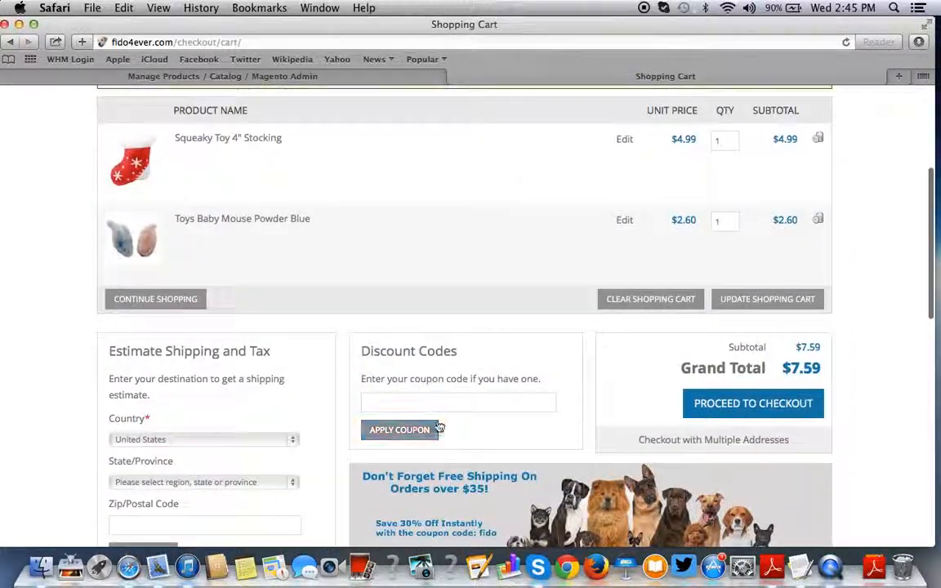
{"action": "left_click", "coordinate": [430, 404]}
{"action": "type", "text": "f"}
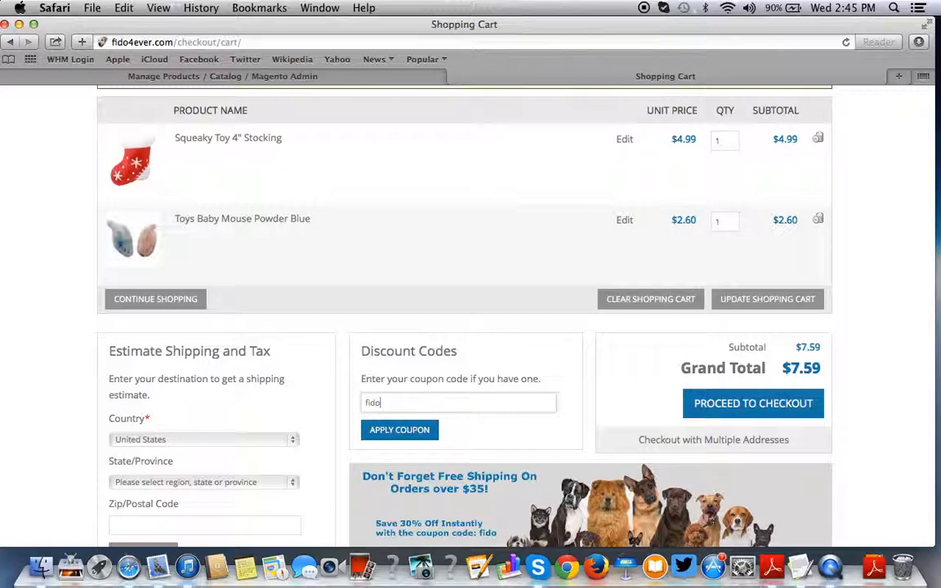
{"action": "type", "text": "ido"}
{"action": "left_click", "coordinate": [421, 429]}
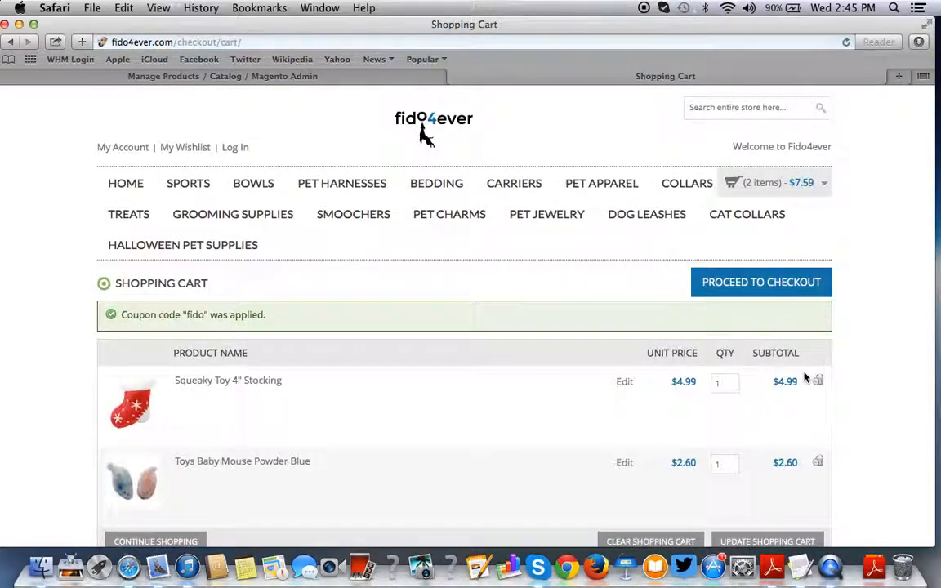
{"action": "scroll", "coordinate": [805, 378], "scroll_direction": "down", "scroll_amount": 5}
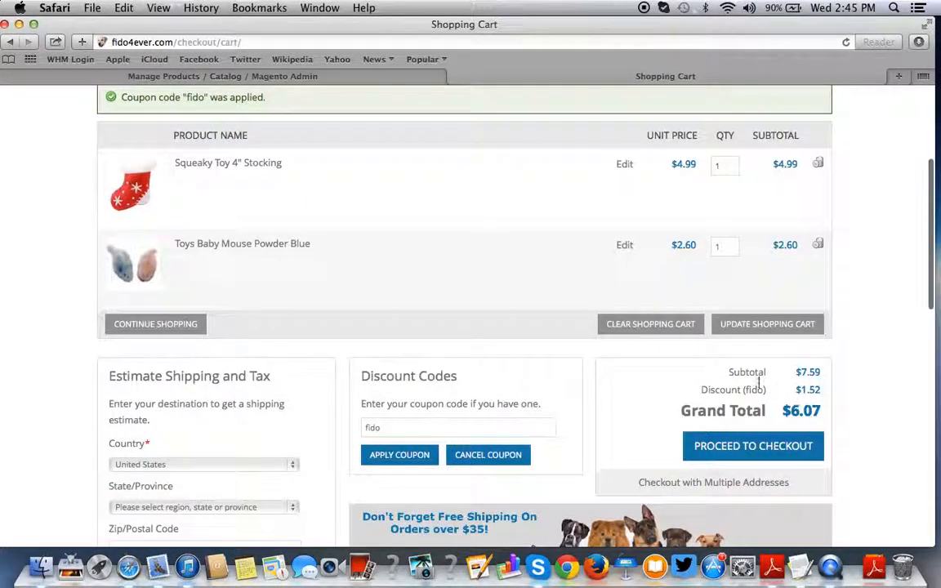
{"action": "scroll", "coordinate": [745, 412], "scroll_direction": "down", "scroll_amount": 10}
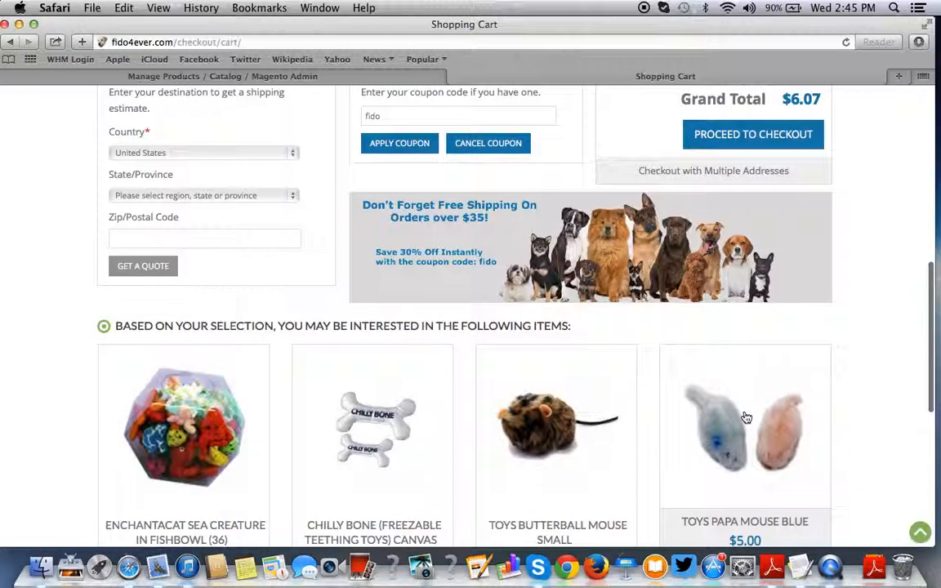